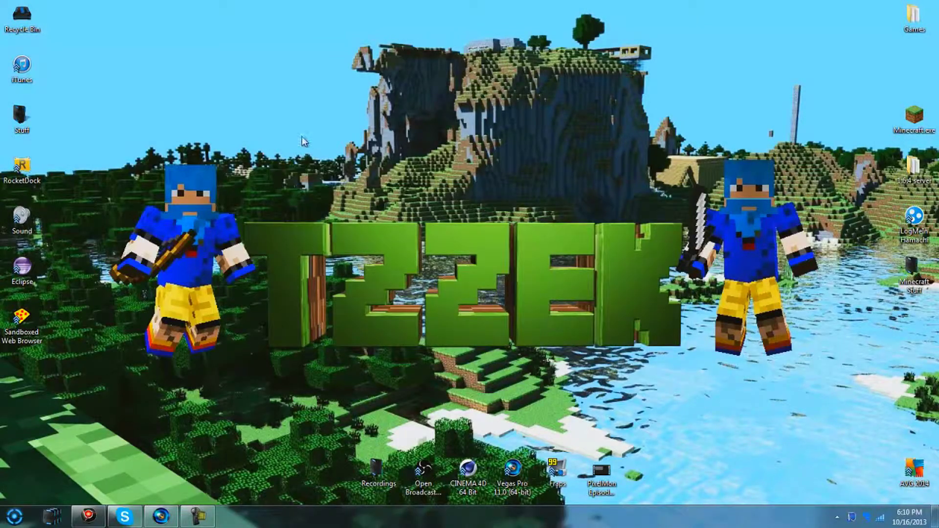
# Download the unmanaged-mode Hamachi installer from LogMeIn's page and open hamachi (1).msi.
pyautogui.click(88, 516)
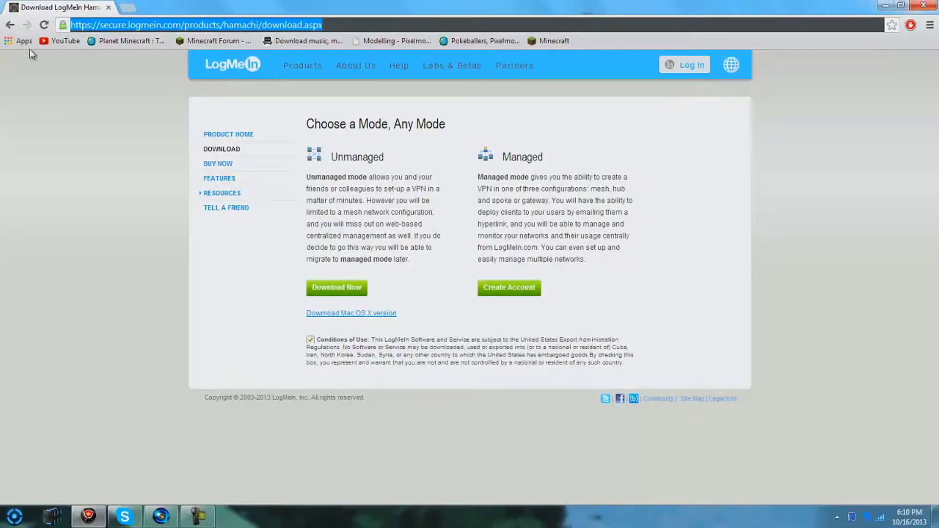
pyautogui.click(74, 161)
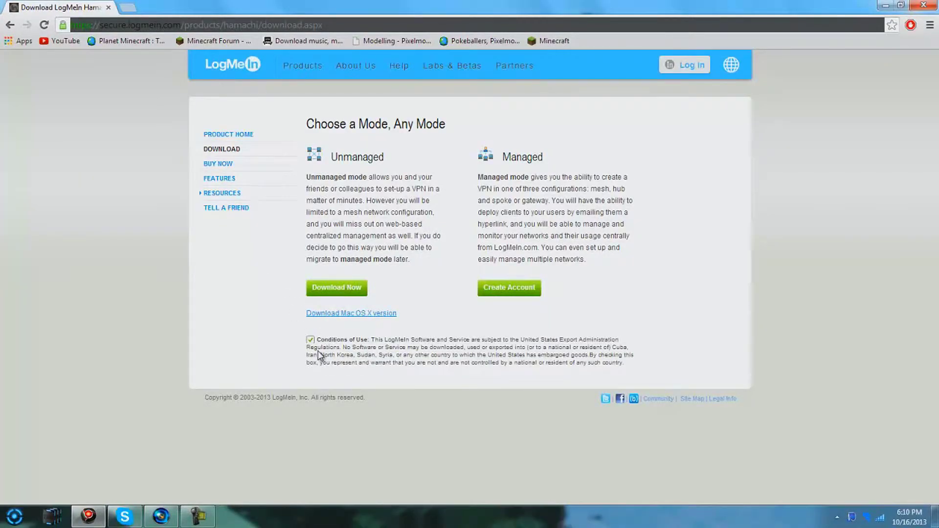
pyautogui.click(329, 290)
pyautogui.click(74, 493)
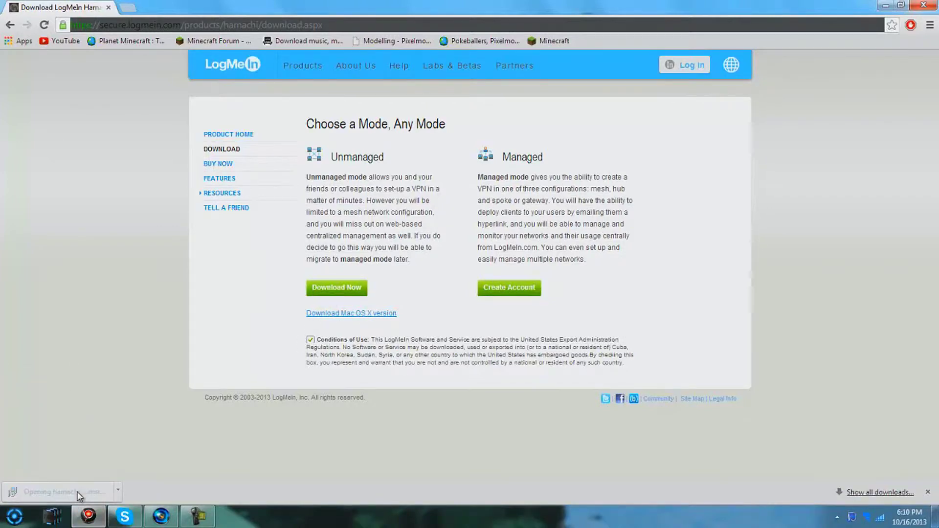
# Run the Hamachi installer past the language and version screens and choose Reinstall.
pyautogui.click(503, 272)
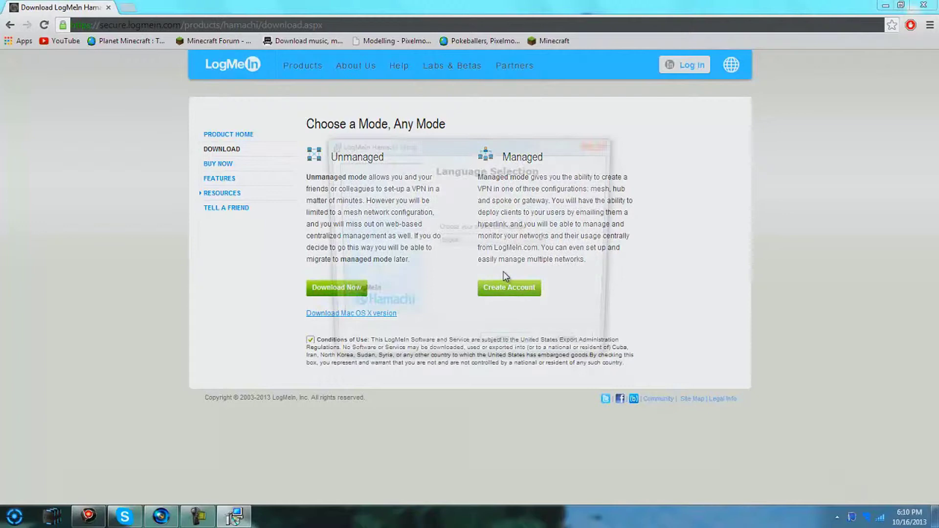
pyautogui.click(525, 351)
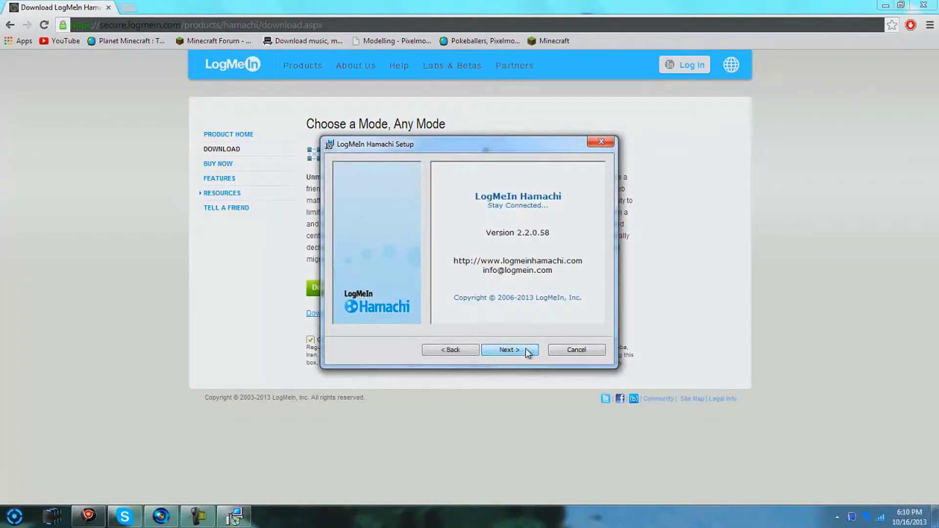
pyautogui.click(527, 351)
pyautogui.click(524, 351)
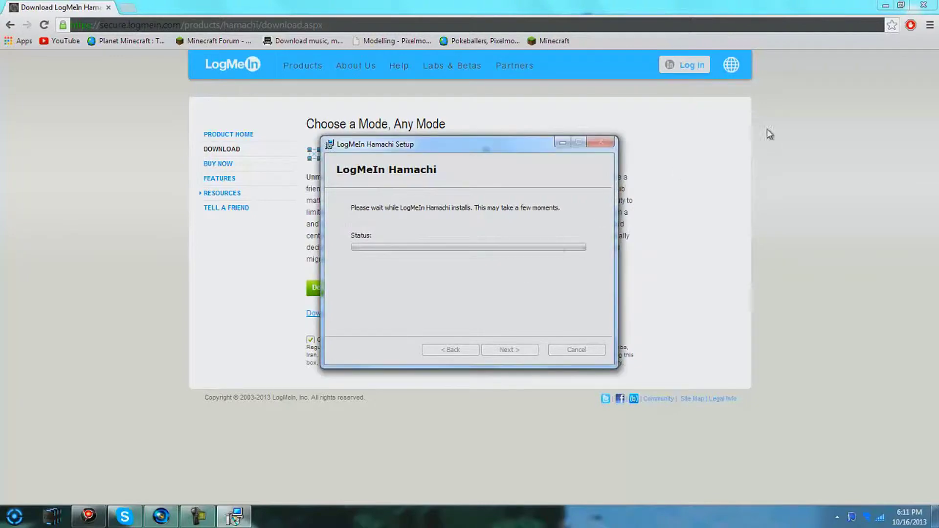
pyautogui.click(885, 5)
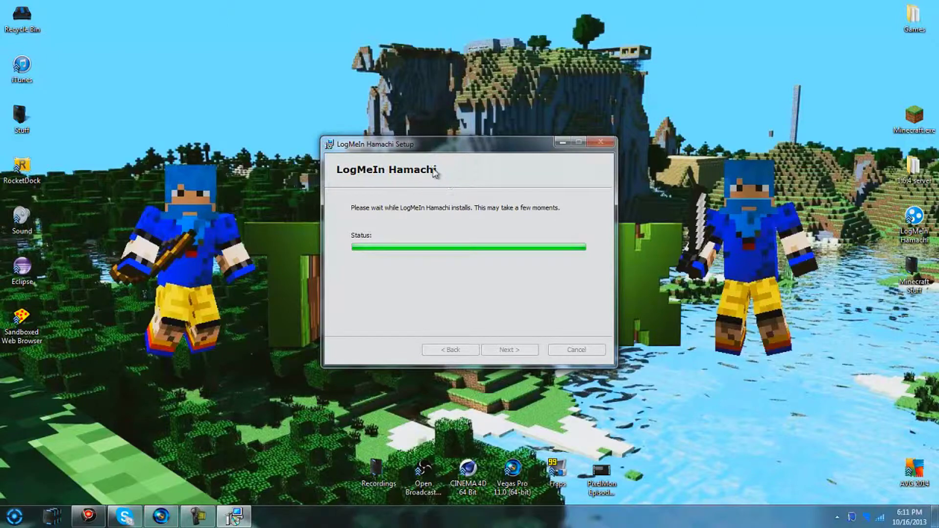
pyautogui.moveTo(411, 145); pyautogui.dragTo(459, 130)
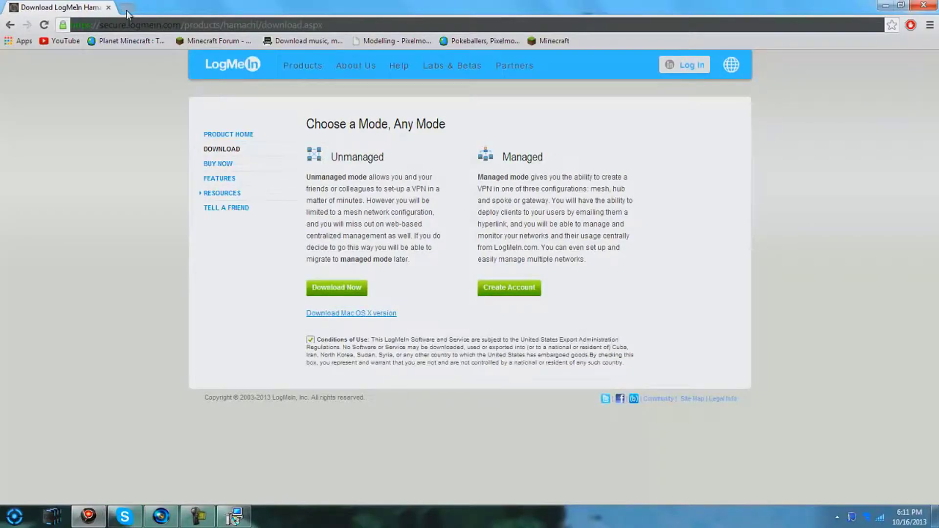
# Load minecraft.net in a new Chrome tab.
pyautogui.click(126, 10)
pyautogui.write('minecraft.net')
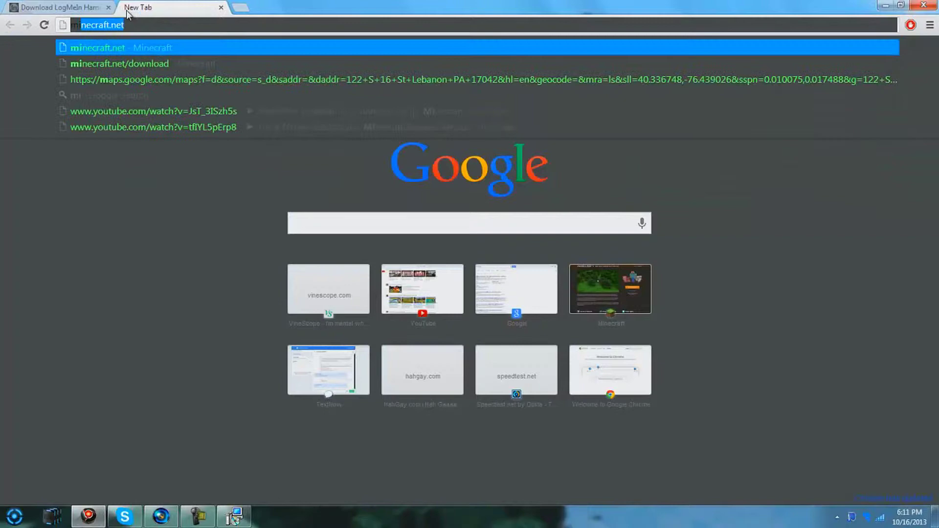
pyautogui.press('Return')
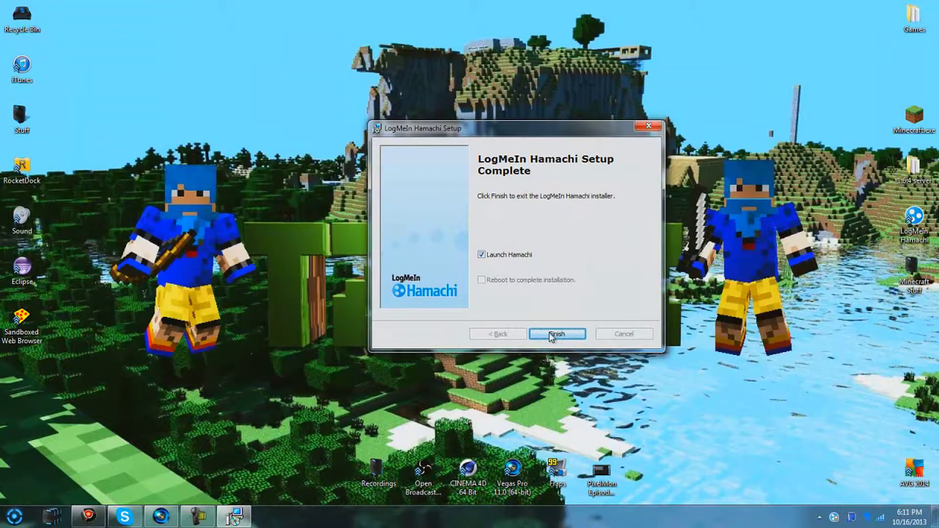
# Finish setup, then delete the tutorial network from the Hamachi client and confirm.
pyautogui.click(551, 334)
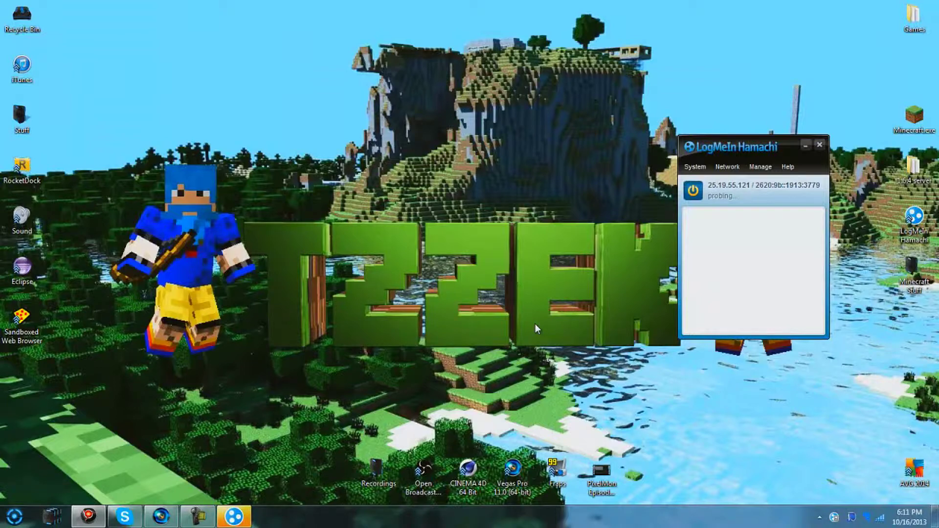
pyautogui.moveTo(746, 152); pyautogui.dragTo(787, 146)
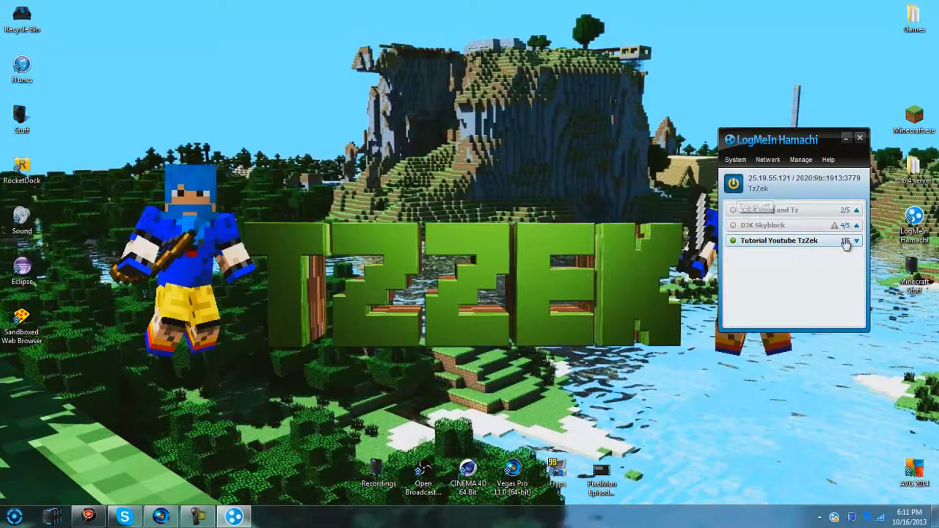
pyautogui.click(810, 242)
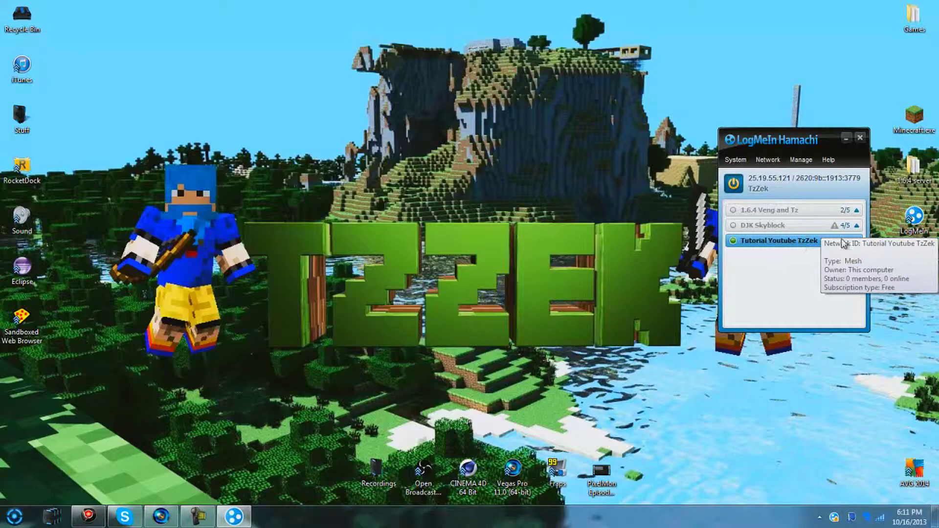
pyautogui.rightClick(812, 244)
pyautogui.click(835, 286)
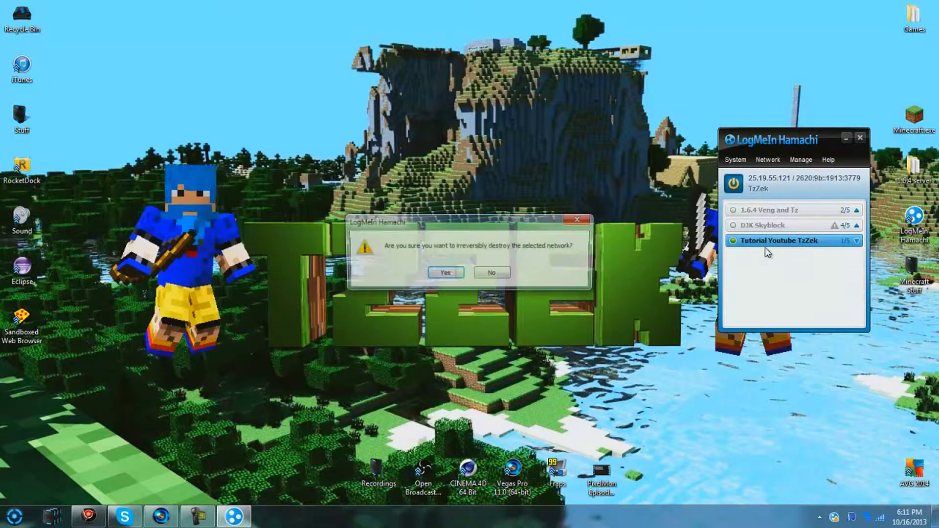
pyautogui.click(459, 272)
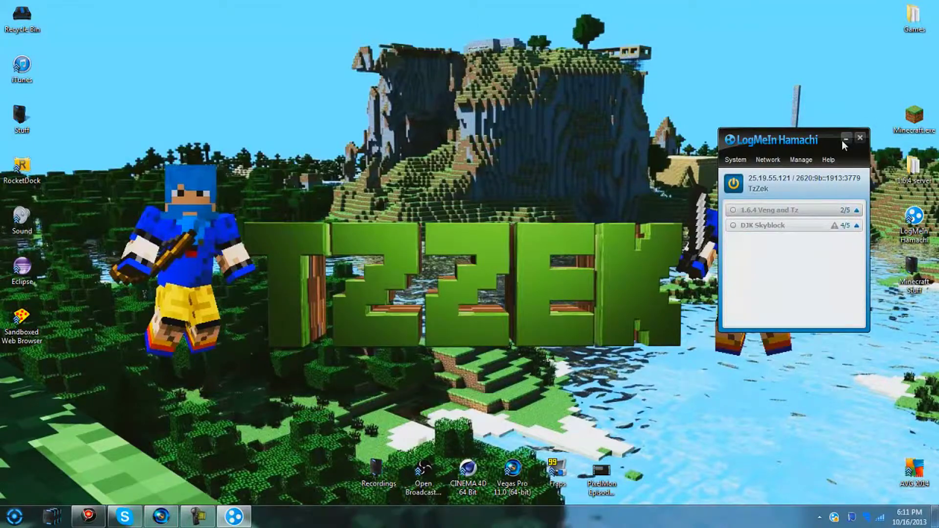
# Download minecraft_server.1.6.4.jar from minecraft.net's download page, keeping it despite the warning.
pyautogui.click(90, 516)
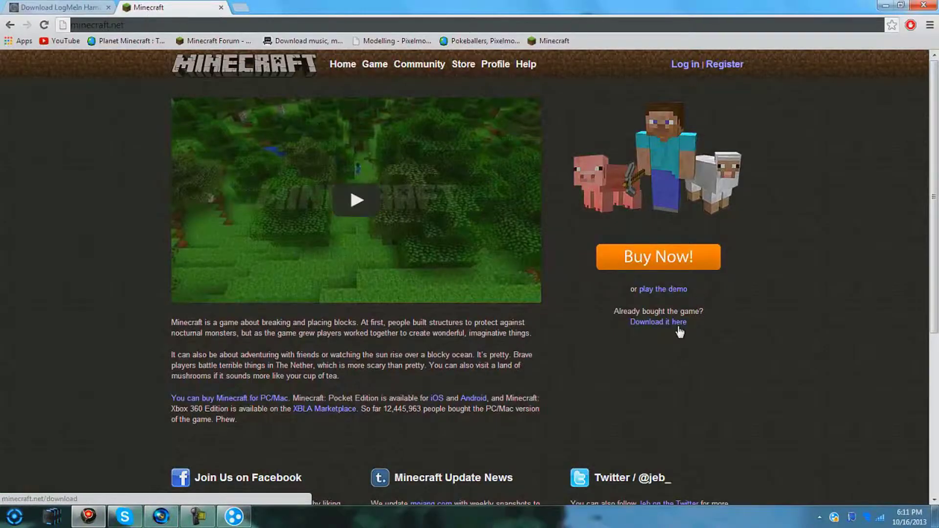
pyautogui.click(677, 330)
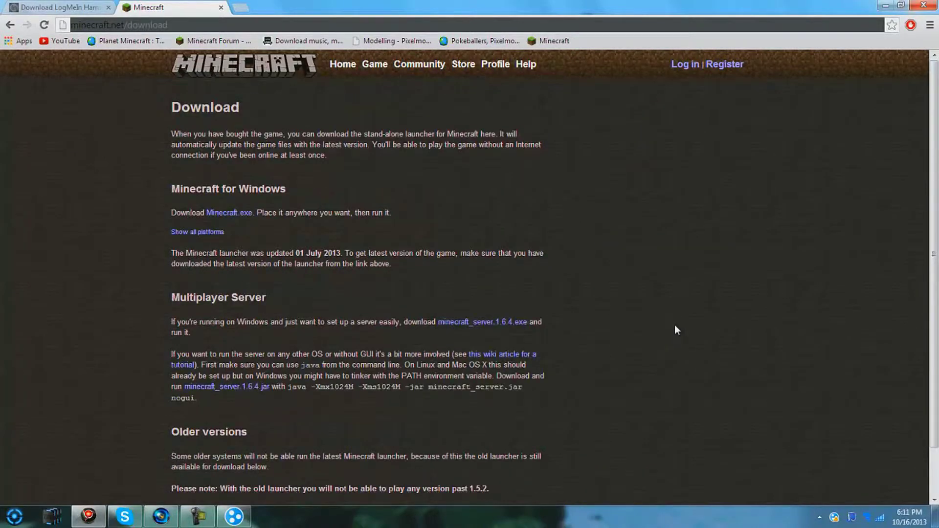
pyautogui.click(230, 388)
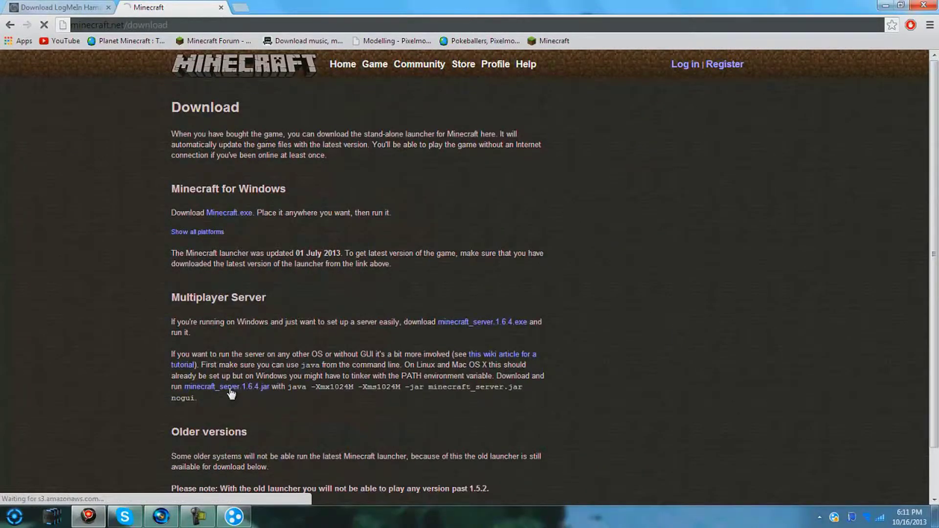
pyautogui.click(215, 493)
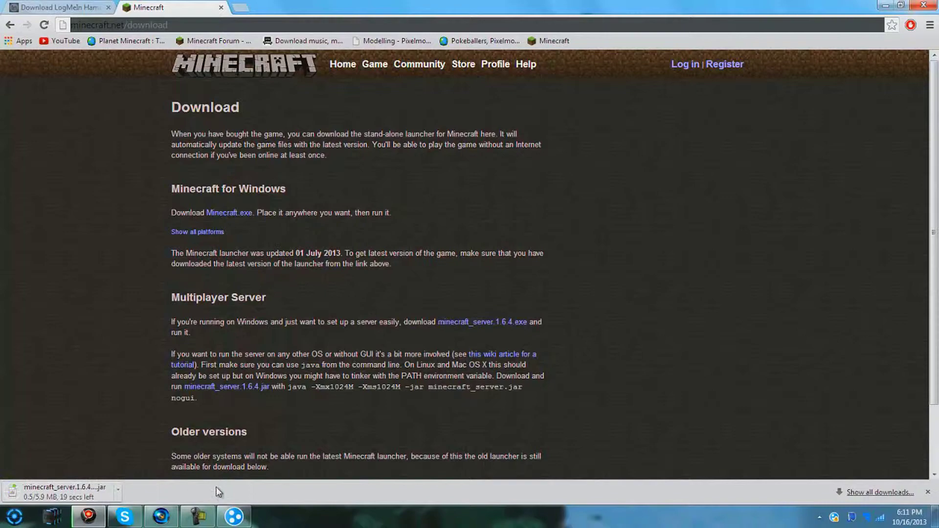
# Close the Hamachi download tab and drag the finished jar onto the desktop.
pyautogui.doubleClick(322, 11)
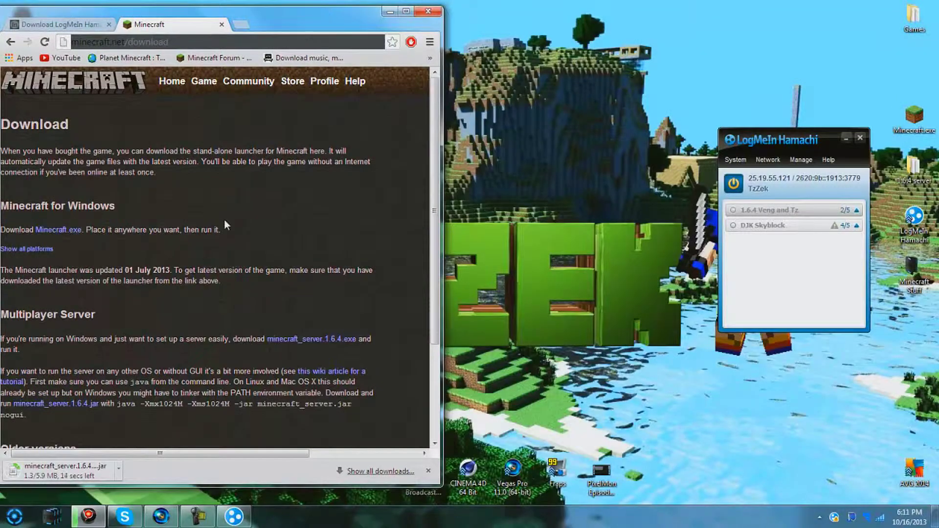
pyautogui.scroll(-3, 225, 223)
pyautogui.scroll(3, 376, 298)
pyautogui.click(109, 24)
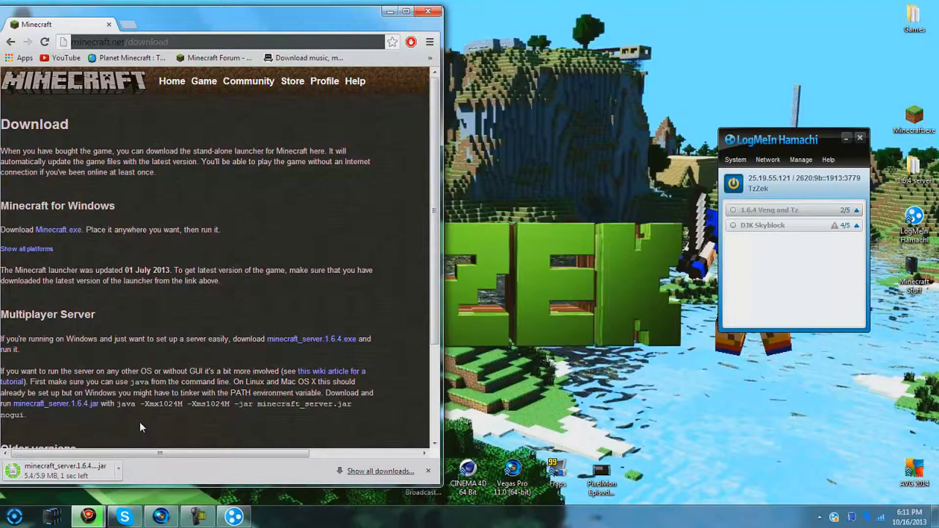
pyautogui.scroll(-1, 100, 436)
pyautogui.moveTo(64, 470); pyautogui.dragTo(636, 315)
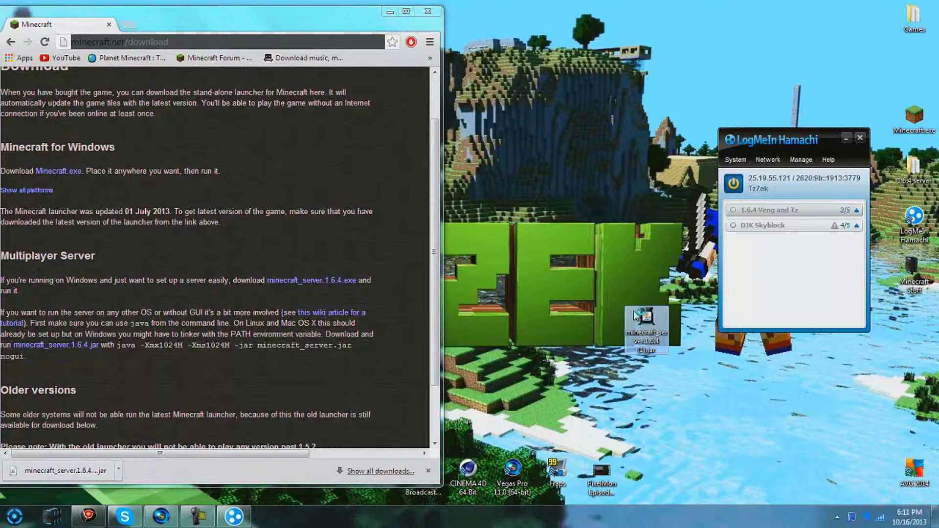
# Close Chrome and create a desktop folder named 'Server tut'.
pyautogui.click(428, 11)
pyautogui.rightClick(484, 259)
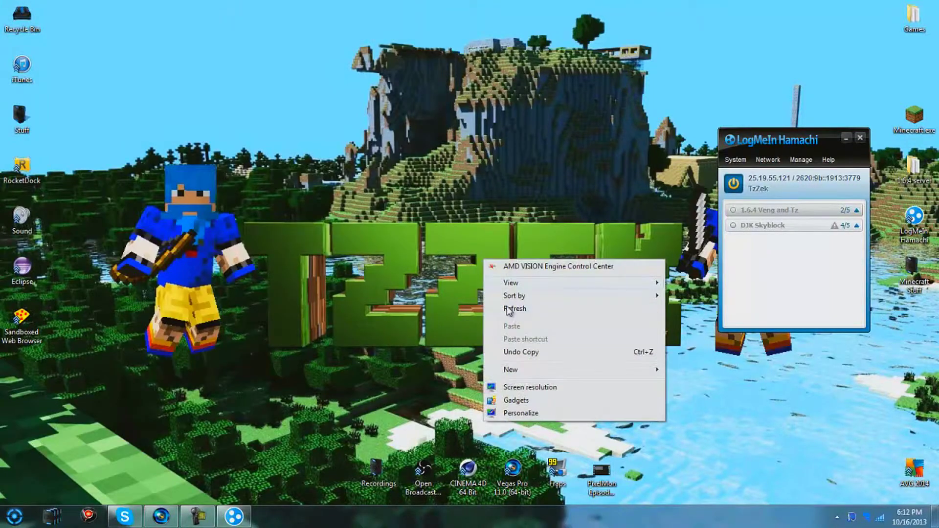
pyautogui.moveTo(509, 370)
pyautogui.click(679, 198)
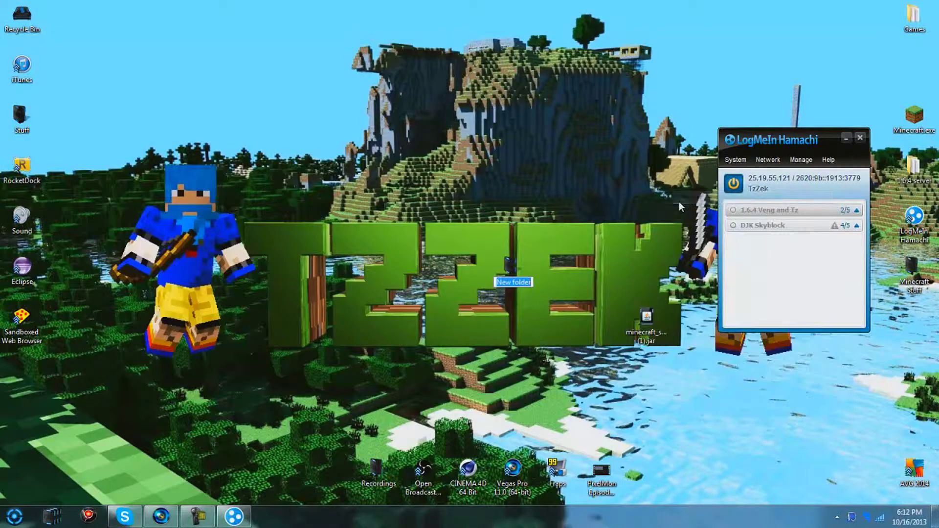
pyautogui.write('Se')
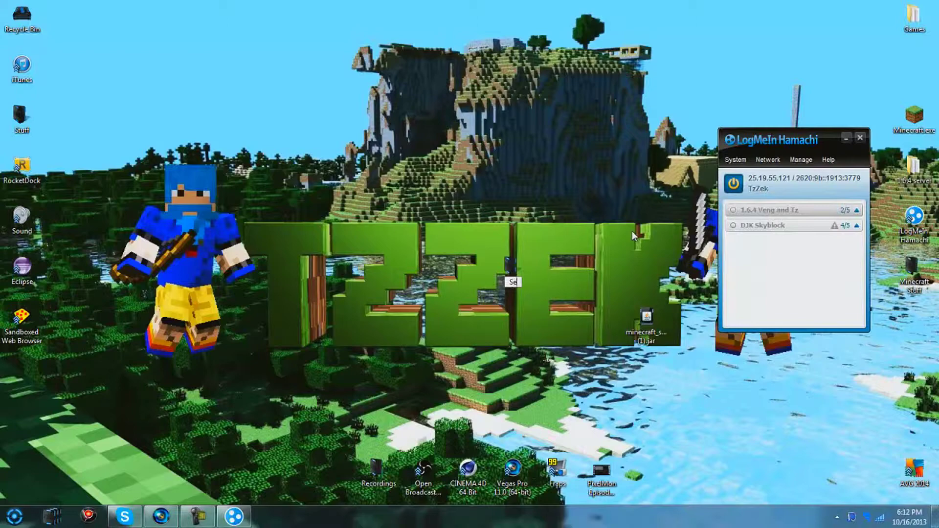
pyautogui.write('rver tut')
pyautogui.press('Return')
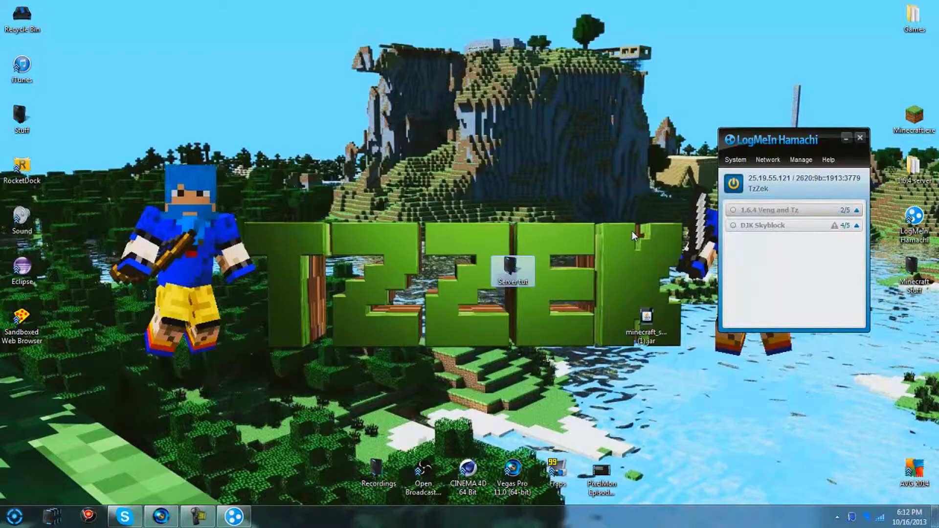
# Move the jar into Server tut and rename it to minecraft_server.1.6.4.jar, removing ' (1)'.
pyautogui.moveTo(646, 321); pyautogui.dragTo(513, 280)
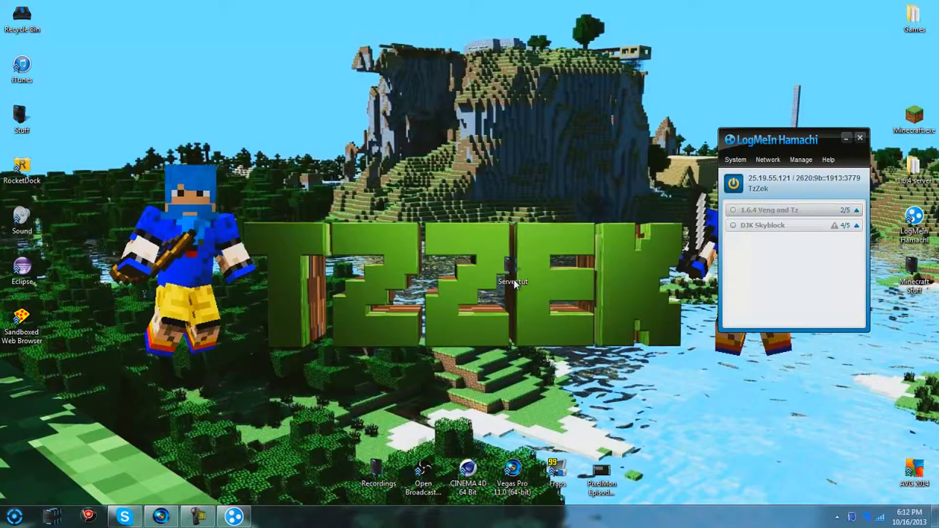
pyautogui.doubleClick(514, 280)
pyautogui.rightClick(448, 161)
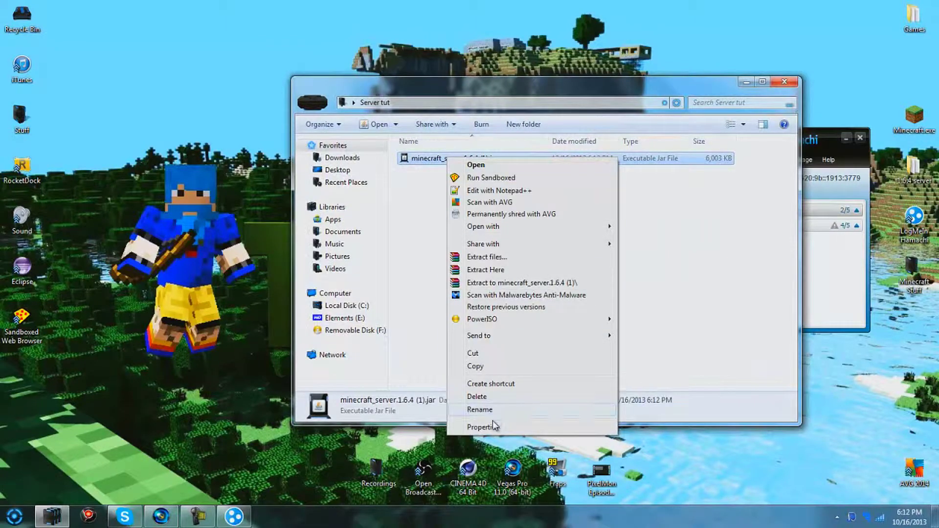
pyautogui.click(497, 409)
pyautogui.press('Right')
pyautogui.press('BackSpace')
pyautogui.press('BackSpace')
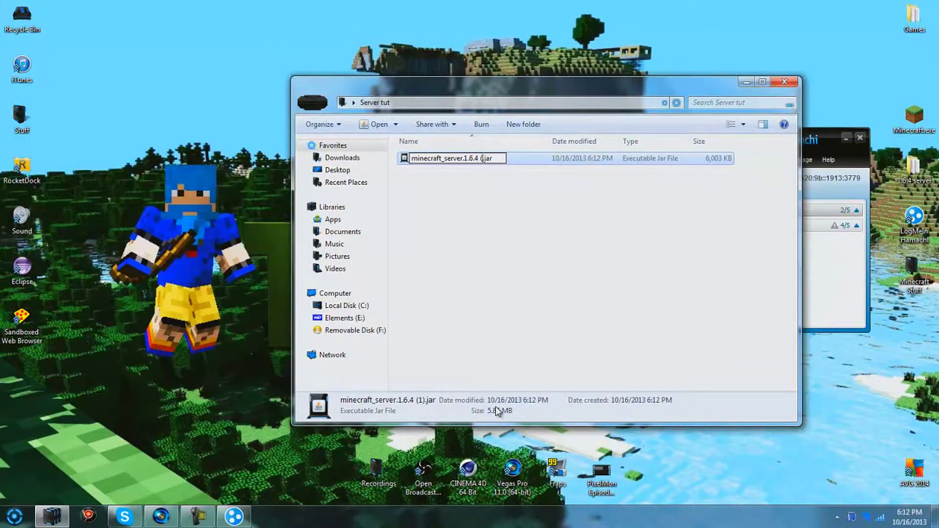
pyautogui.press('Return')
pyautogui.click(495, 196)
pyautogui.click(474, 161)
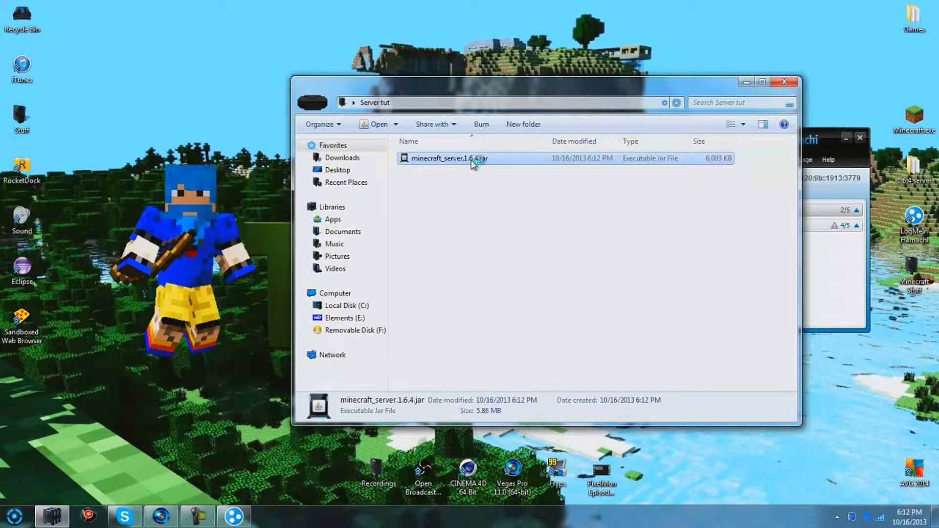
# Run minecraft_server.1.6.4.jar once to generate the world, then shut it down with 'stop'.
pyautogui.doubleClick(474, 161)
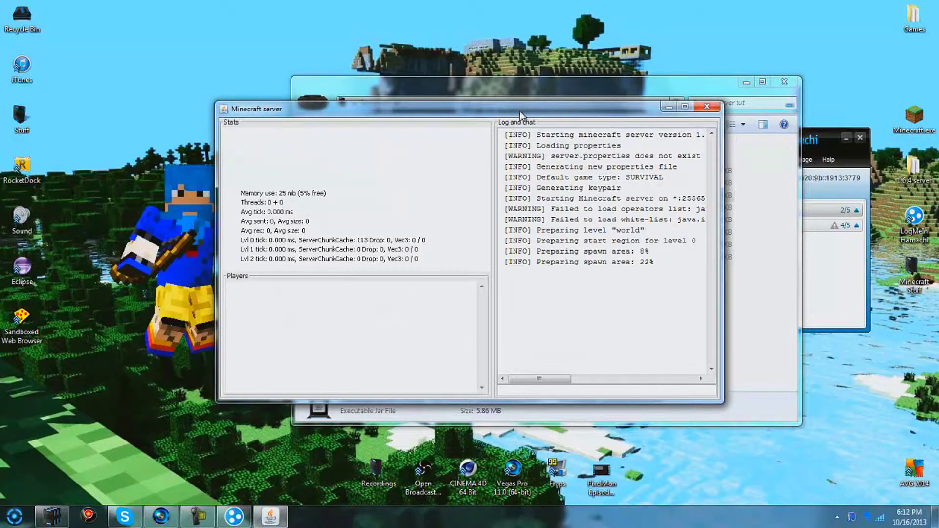
pyautogui.moveTo(522, 116); pyautogui.dragTo(516, 101)
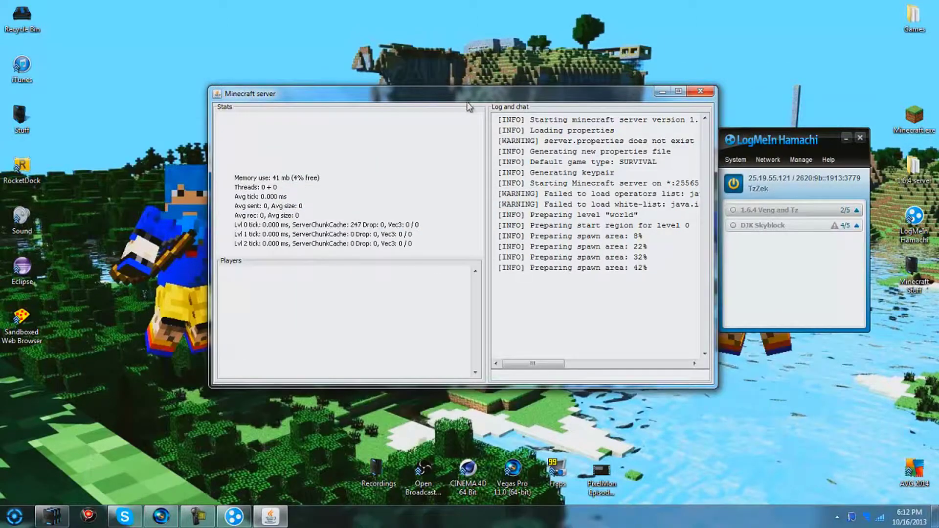
pyautogui.moveTo(632, 91); pyautogui.dragTo(604, 82)
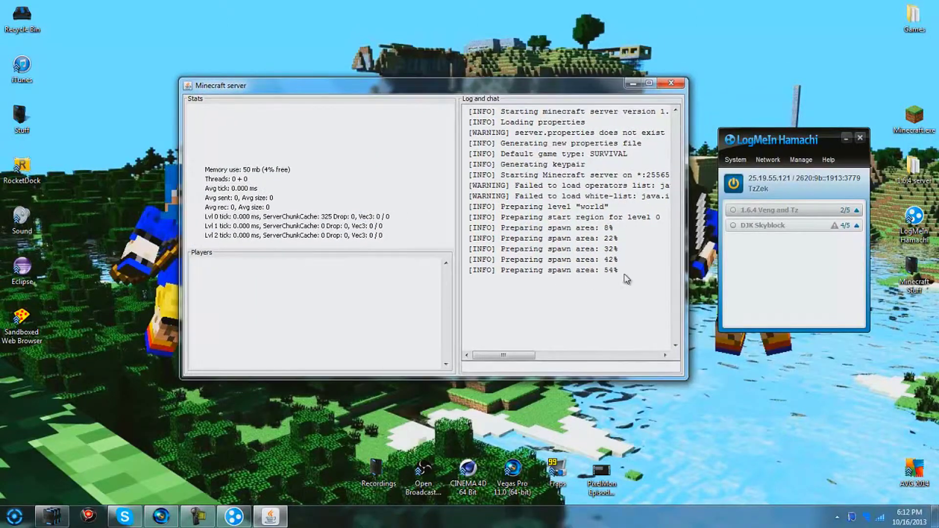
pyautogui.click(531, 366)
pyautogui.write('stop')
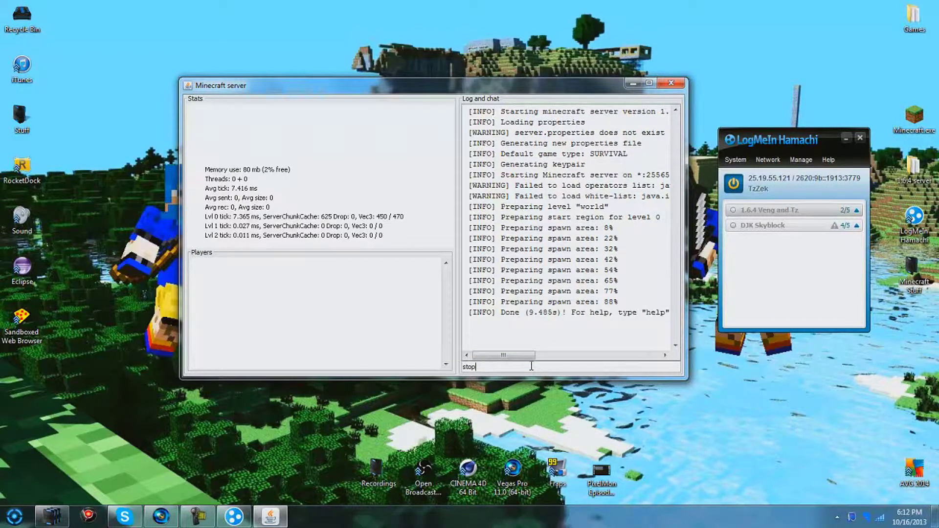
pyautogui.press('Return')
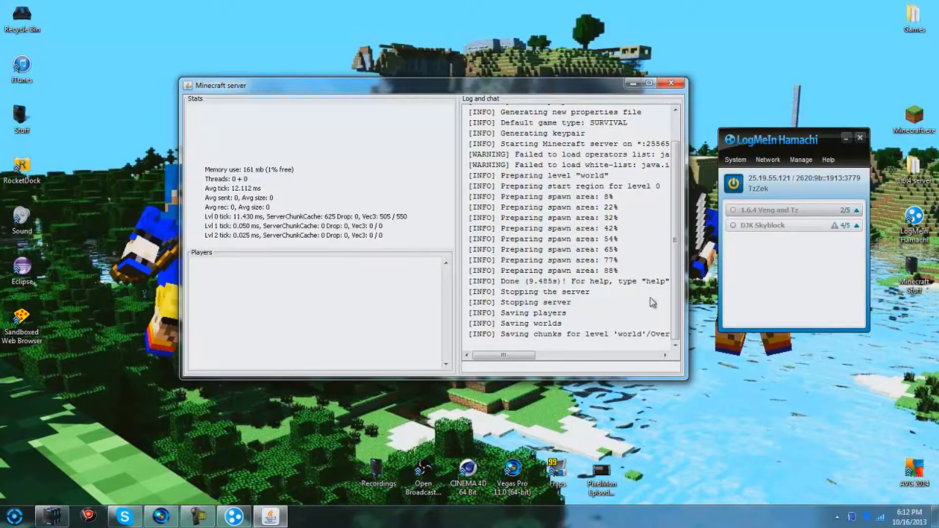
# Create the Hamachi network 'Server Tut' with a password, then open the Server tut folder.
pyautogui.click(768, 160)
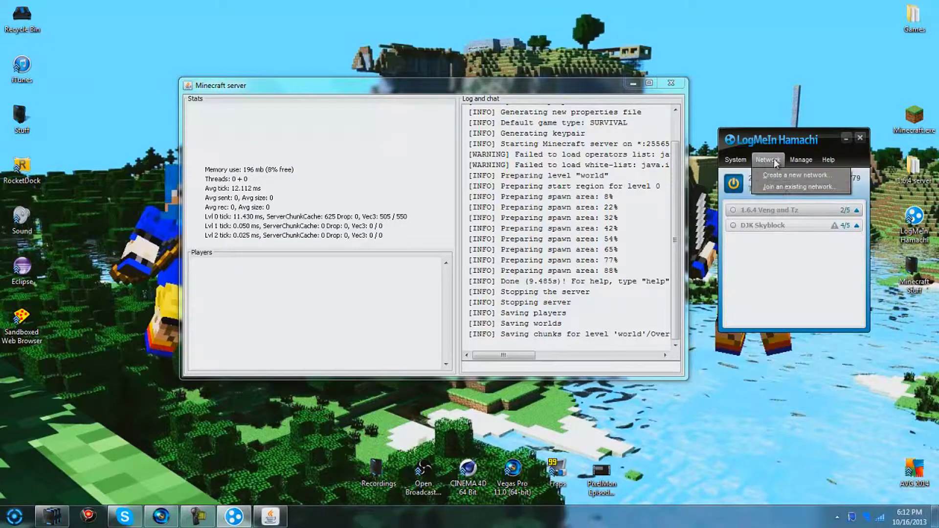
pyautogui.click(767, 142)
pyautogui.click(767, 160)
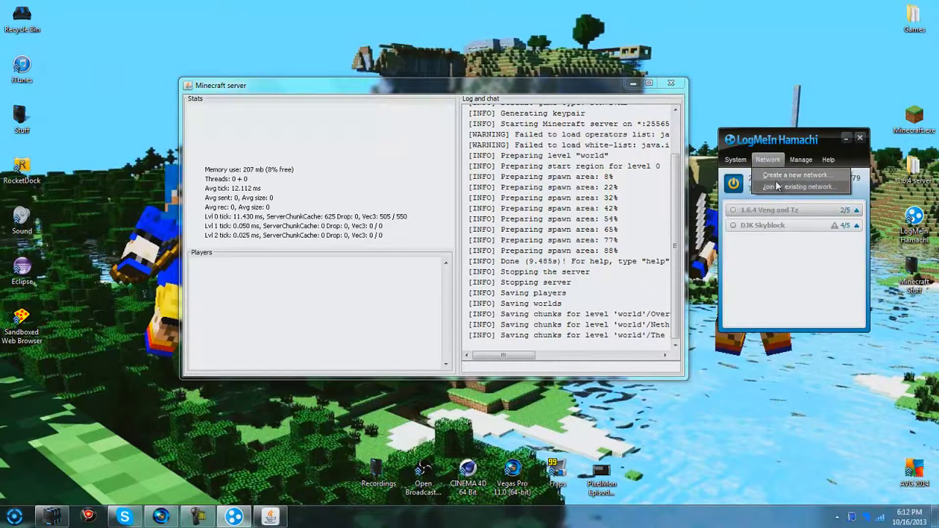
pyautogui.click(805, 177)
pyautogui.moveTo(491, 156); pyautogui.dragTo(448, 146)
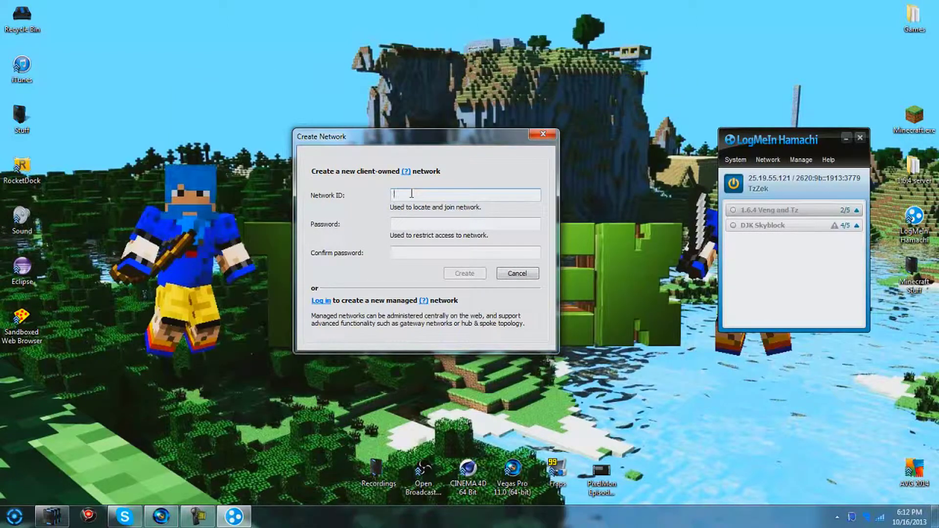
pyautogui.press('capslock')
pyautogui.press('capslock')
pyautogui.write('erver Tut')
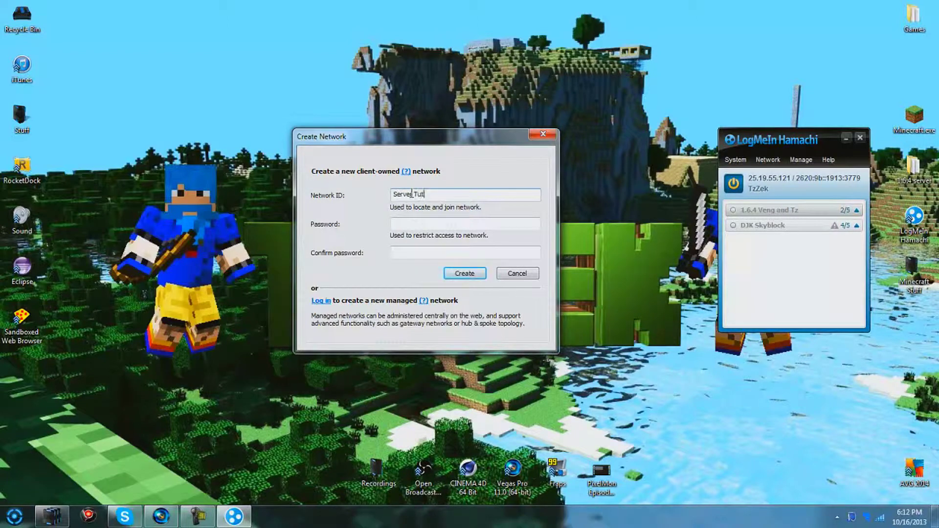
pyautogui.press('Tab')
pyautogui.press('Tab')
pyautogui.write('1')
pyautogui.press('Return')
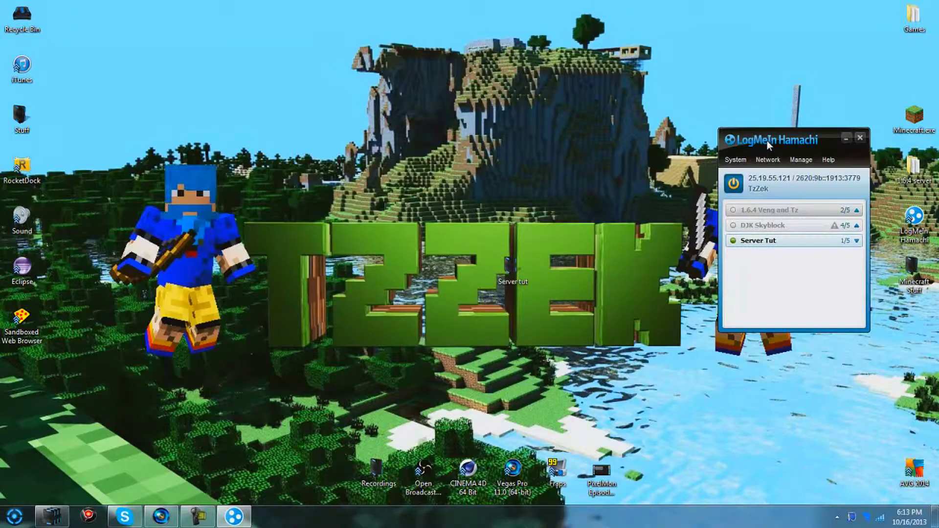
pyautogui.moveTo(767, 140); pyautogui.dragTo(734, 149)
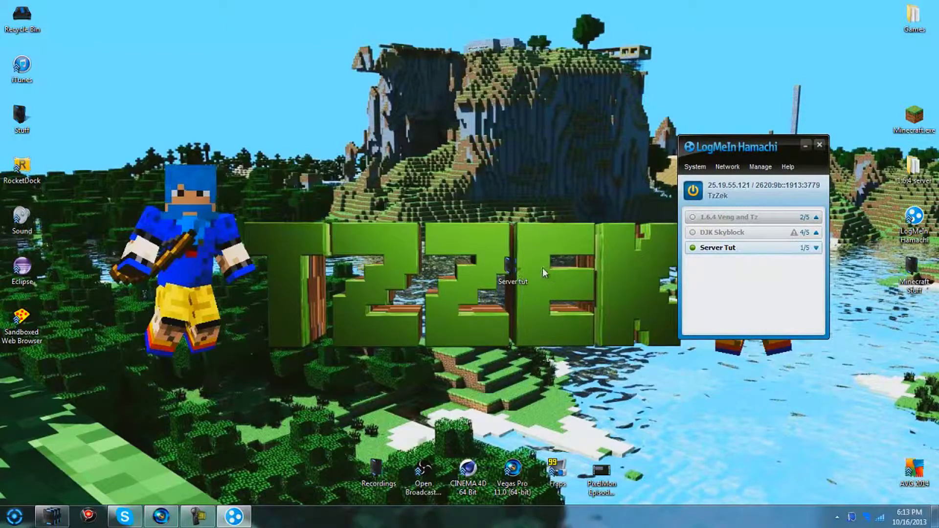
pyautogui.doubleClick(510, 268)
# Edit server.properties in Notepad so server-ip=25.19.55.121, and save it.
pyautogui.moveTo(407, 85); pyautogui.dragTo(269, 74)
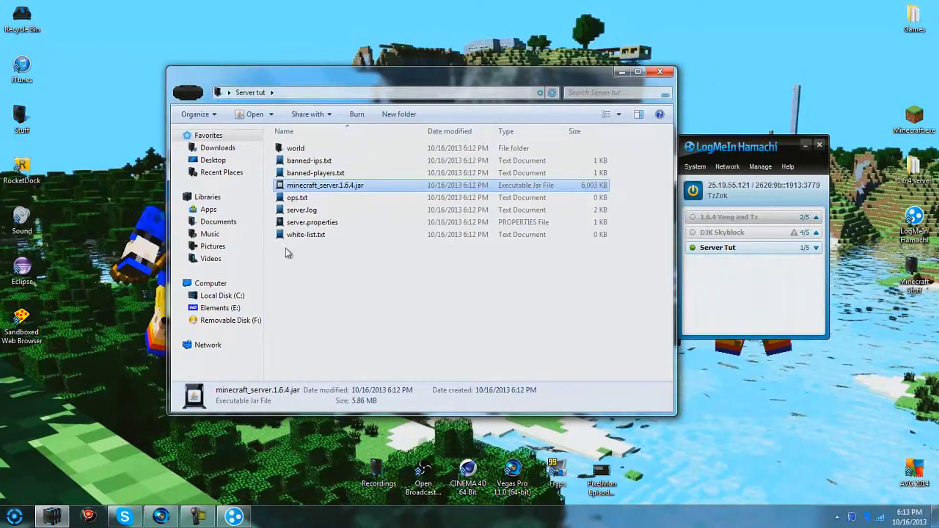
pyautogui.doubleClick(327, 223)
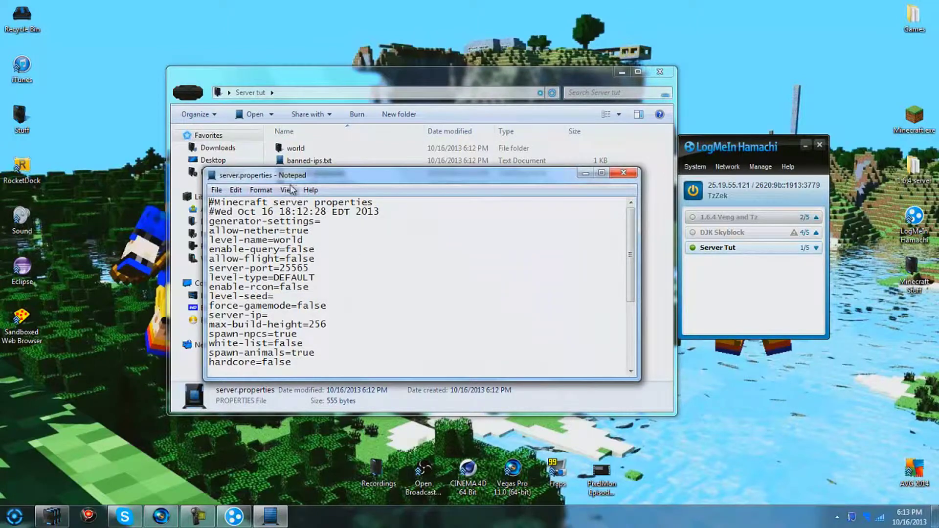
pyautogui.doubleClick(291, 176)
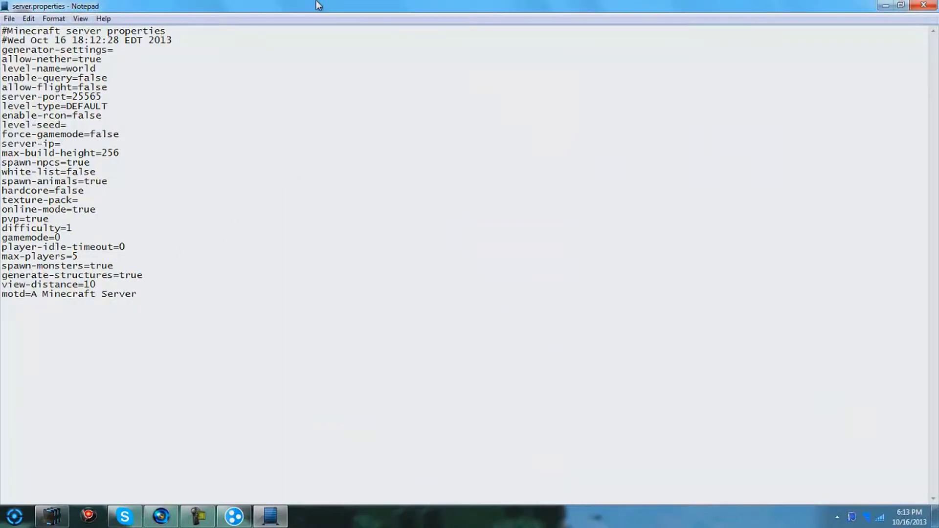
pyautogui.doubleClick(348, 7)
pyautogui.moveTo(331, 175); pyautogui.dragTo(301, 154)
pyautogui.scroll(-4, 201, 269)
pyautogui.scroll(4, 248, 294)
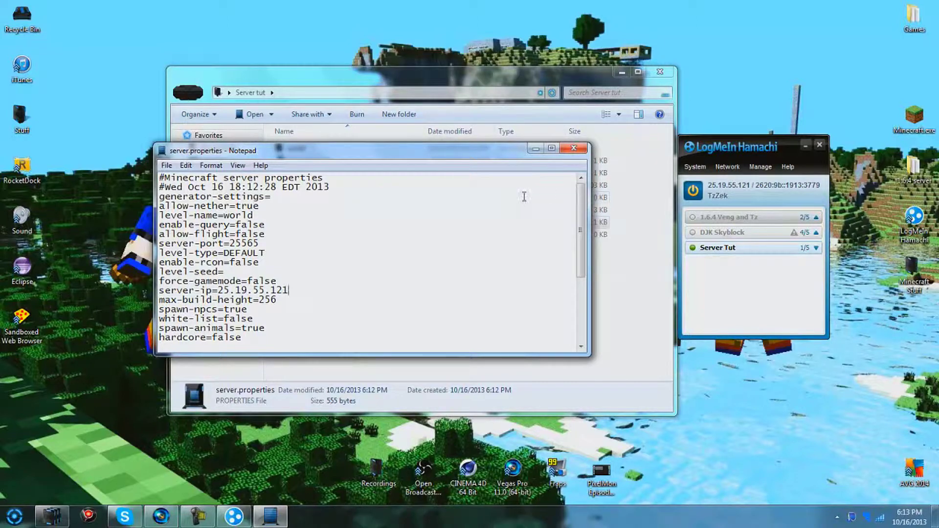
pyautogui.click(573, 148)
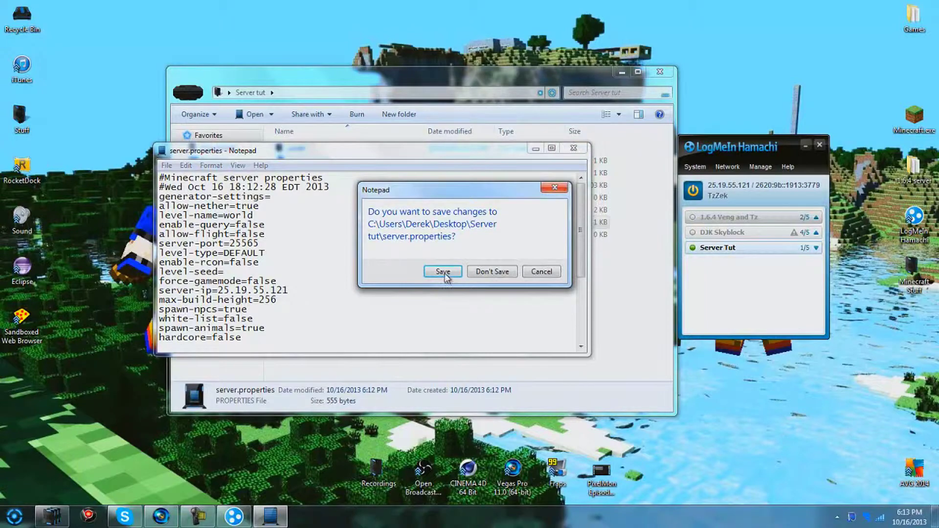
pyautogui.click(445, 274)
# Open Windows Firewall's advanced settings via Control Panel's System and Security.
pyautogui.click(660, 72)
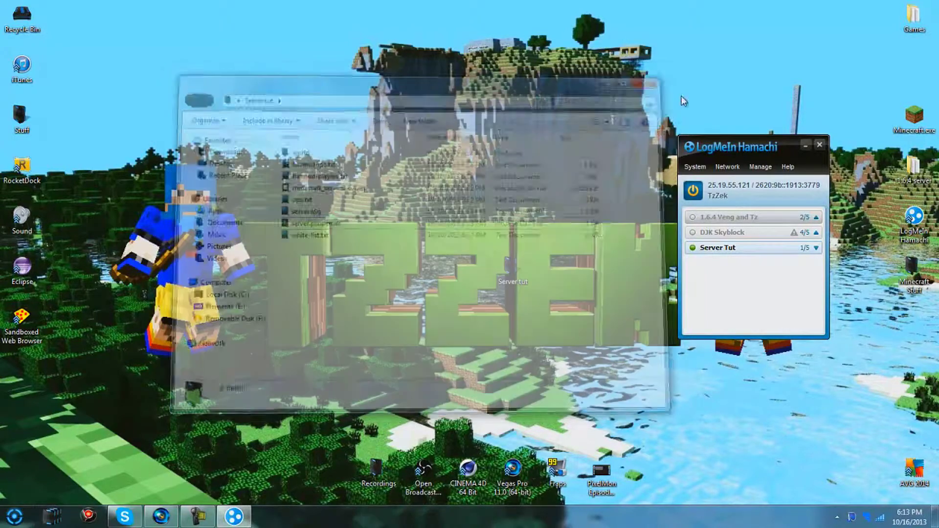
pyautogui.moveTo(726, 147); pyautogui.dragTo(788, 139)
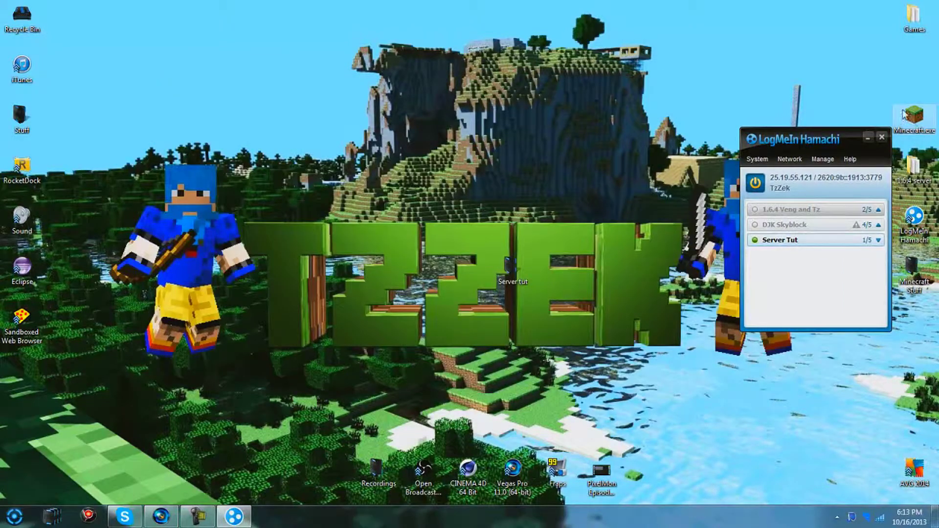
pyautogui.click(14, 516)
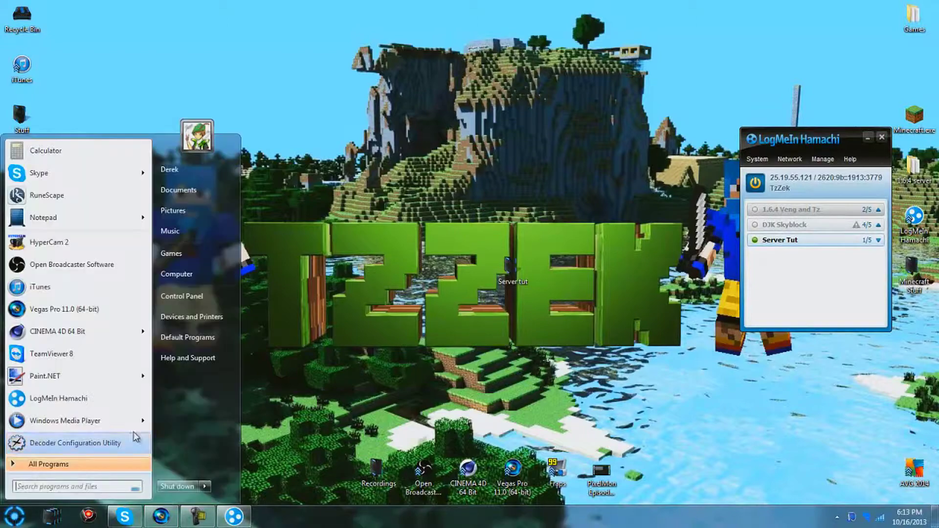
pyautogui.click(218, 301)
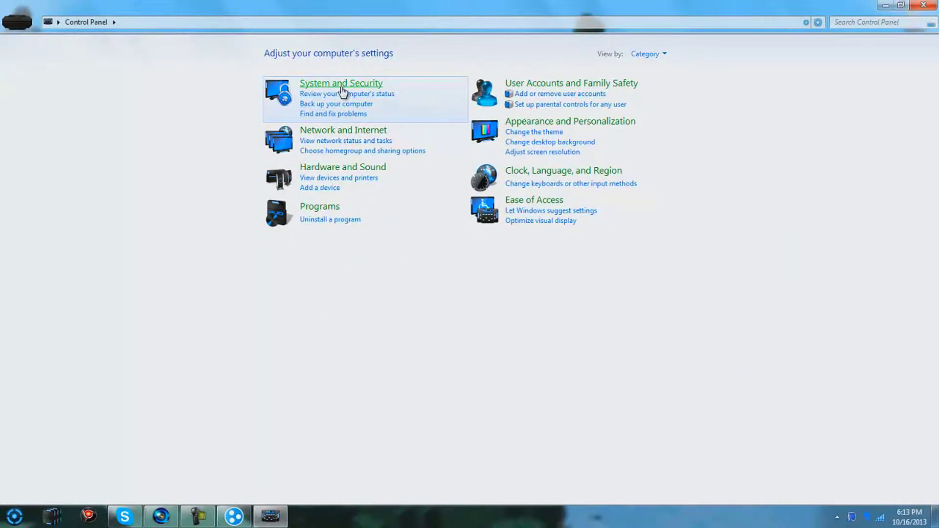
pyautogui.click(342, 86)
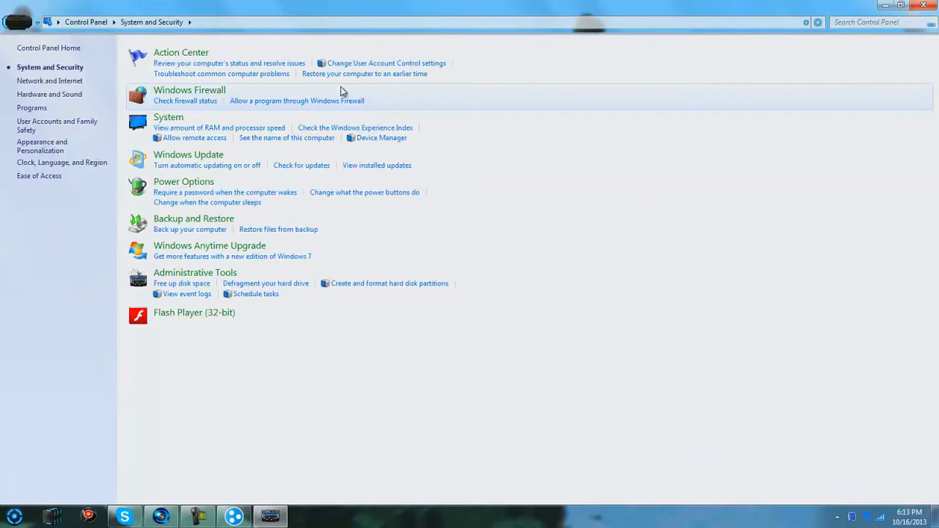
pyautogui.click(201, 97)
pyautogui.doubleClick(252, 7)
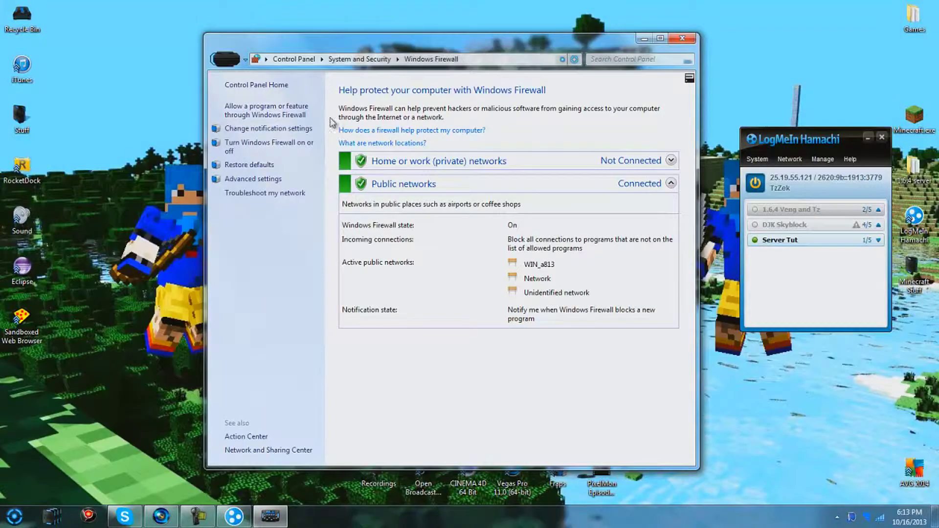
pyautogui.click(253, 180)
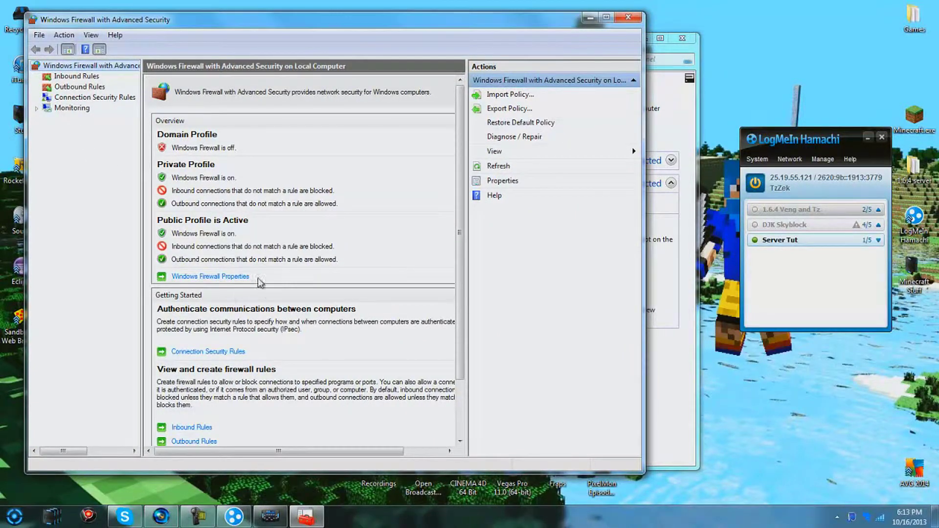
# Set the Domain Profile firewall state to Off and close the firewall windows.
pyautogui.click(200, 277)
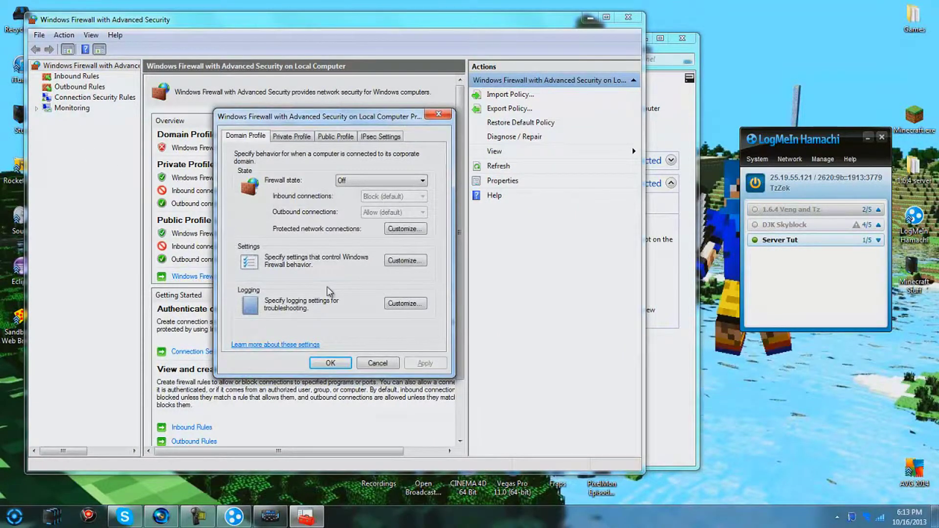
pyautogui.click(360, 181)
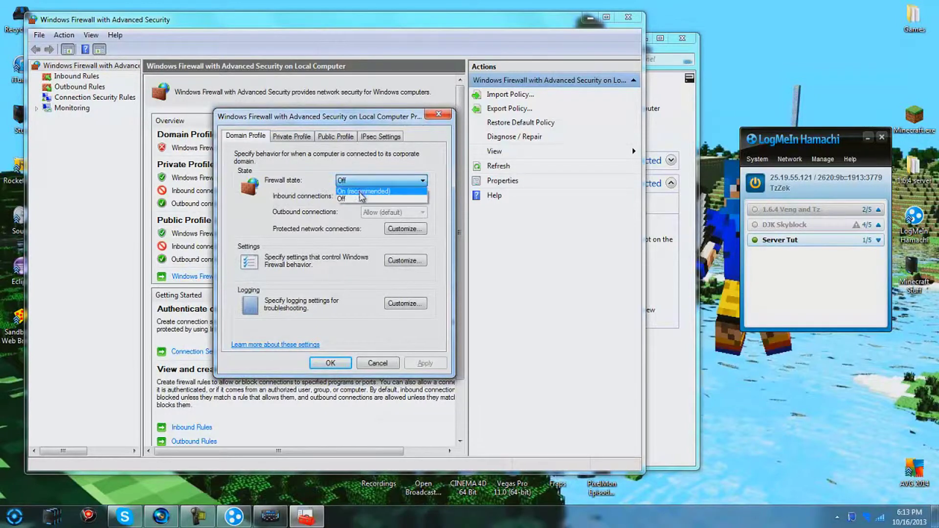
pyautogui.click(362, 195)
pyautogui.press('Return')
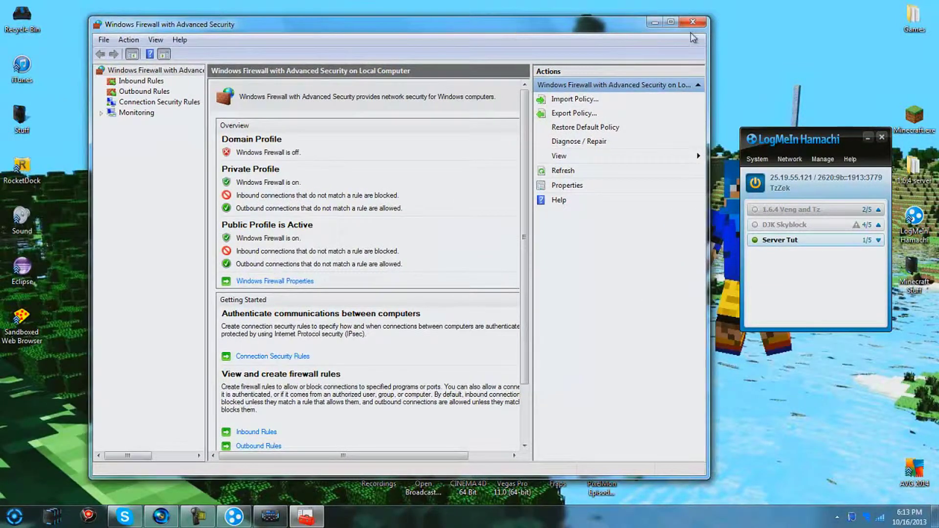
pyautogui.hotkey('alt', 'F4')
pyautogui.moveTo(411, 48); pyautogui.dragTo(331, 48)
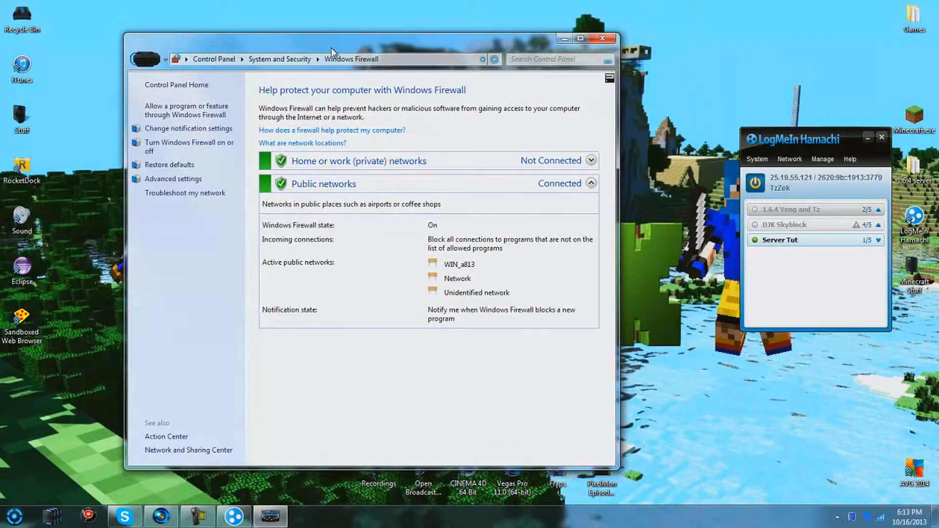
pyautogui.click(602, 39)
# Open the Server tut folder, select minecraft_server.1.6.4.jar and check the Minecraft Launcher.
pyautogui.moveTo(581, 301); pyautogui.dragTo(594, 314)
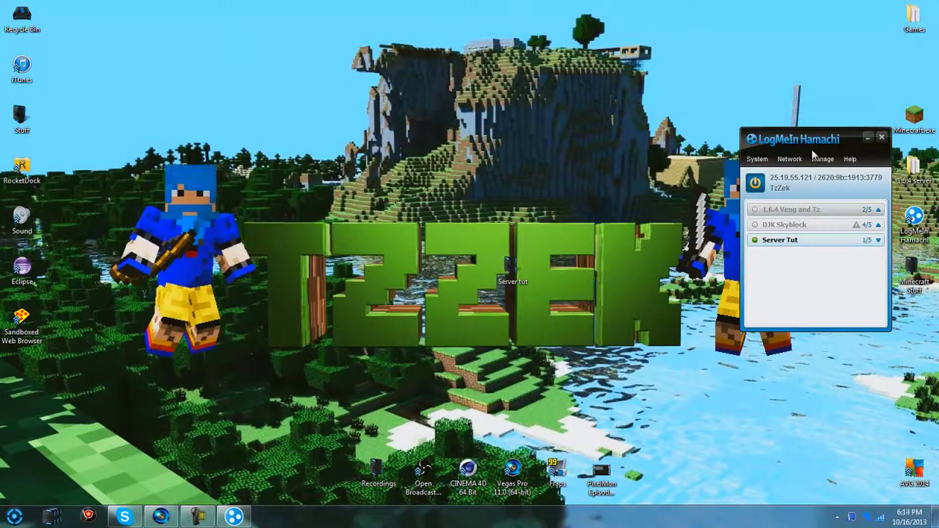
pyautogui.moveTo(812, 152); pyautogui.dragTo(811, 132)
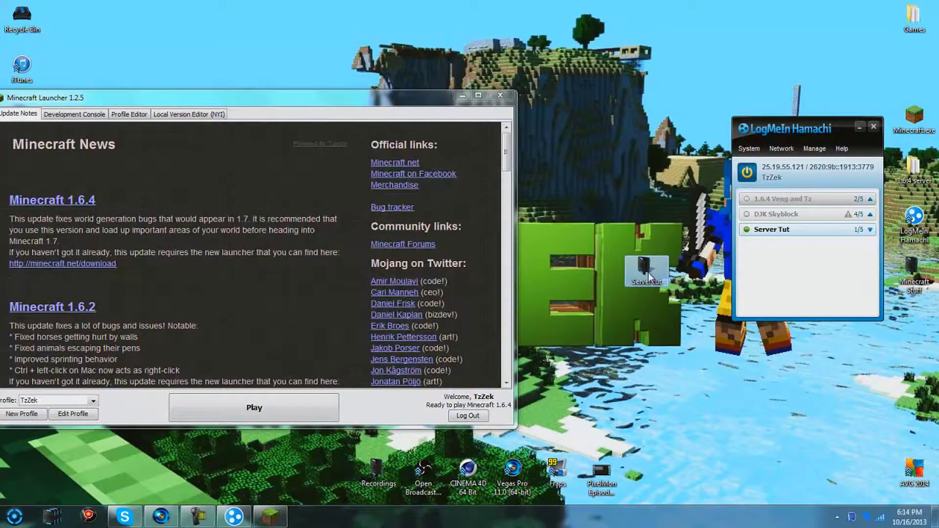
pyautogui.doubleClick(646, 272)
pyautogui.click(330, 187)
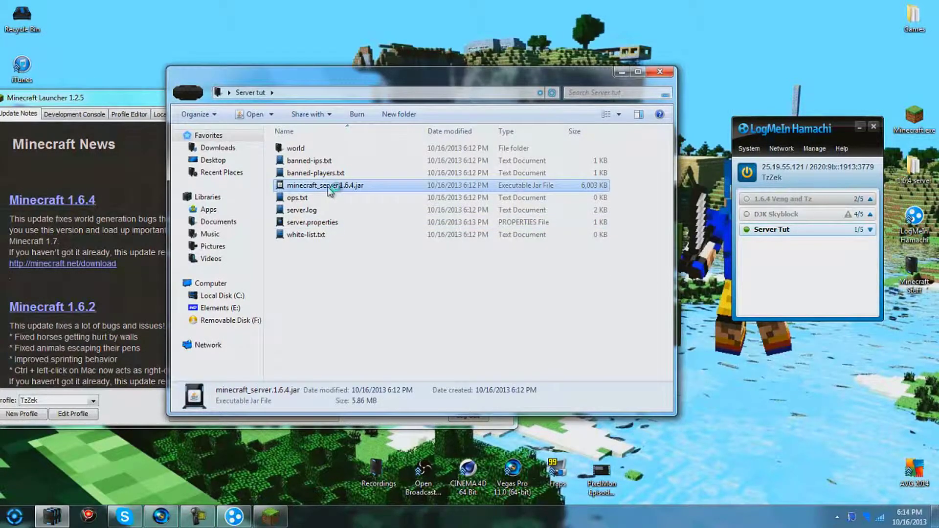
pyautogui.click(623, 72)
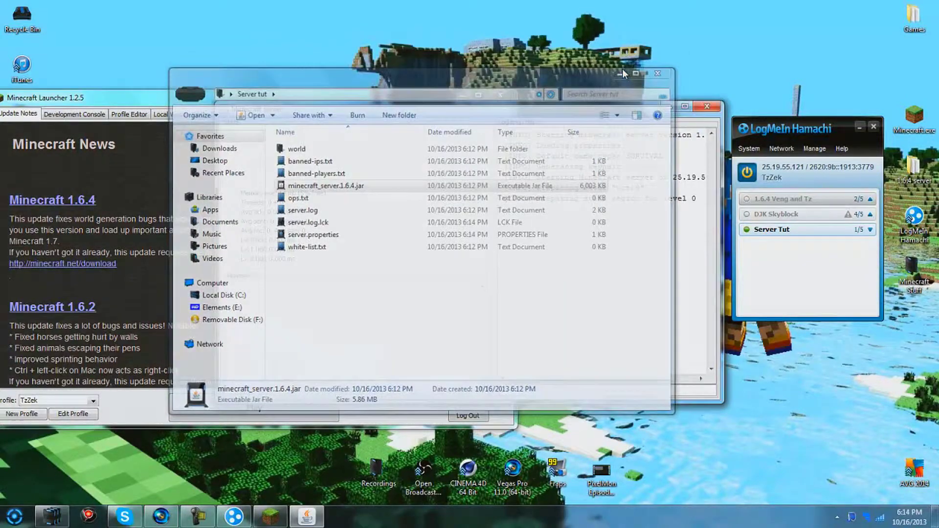
pyautogui.click(212, 107)
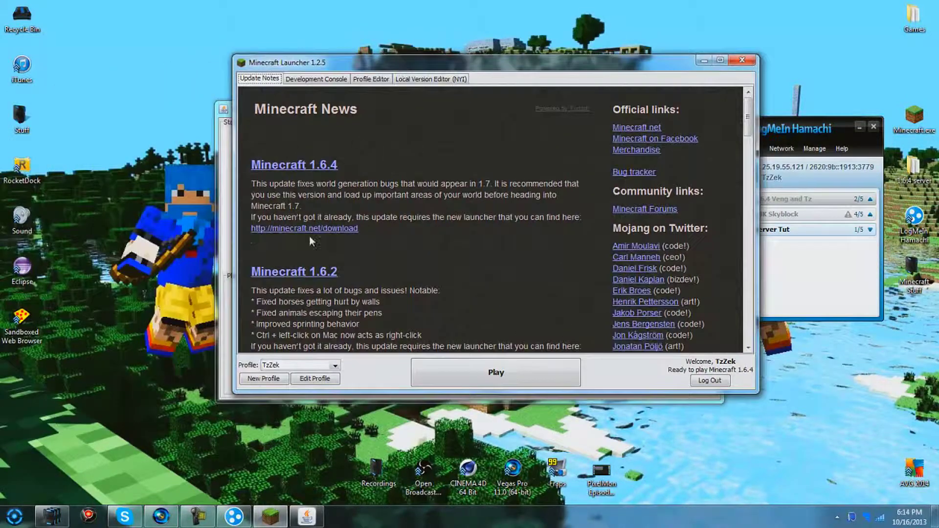
pyautogui.click(51, 517)
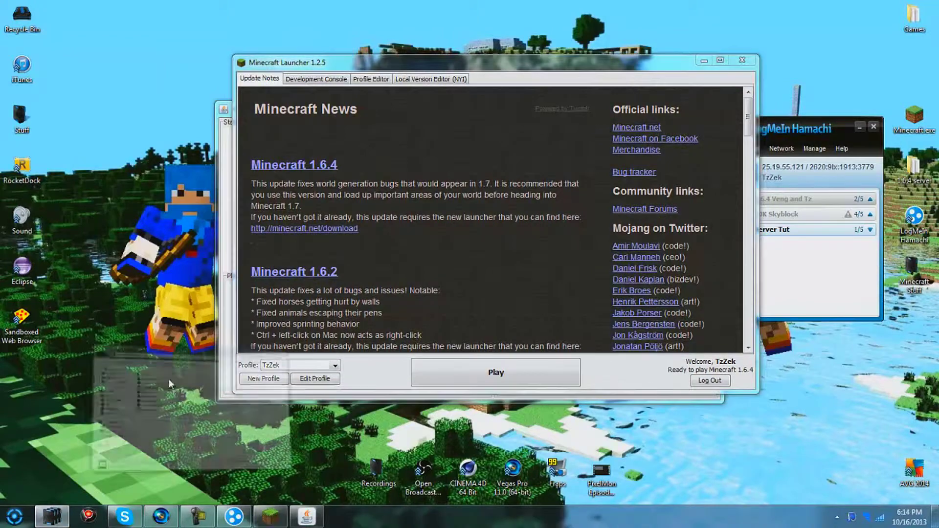
pyautogui.click(345, 268)
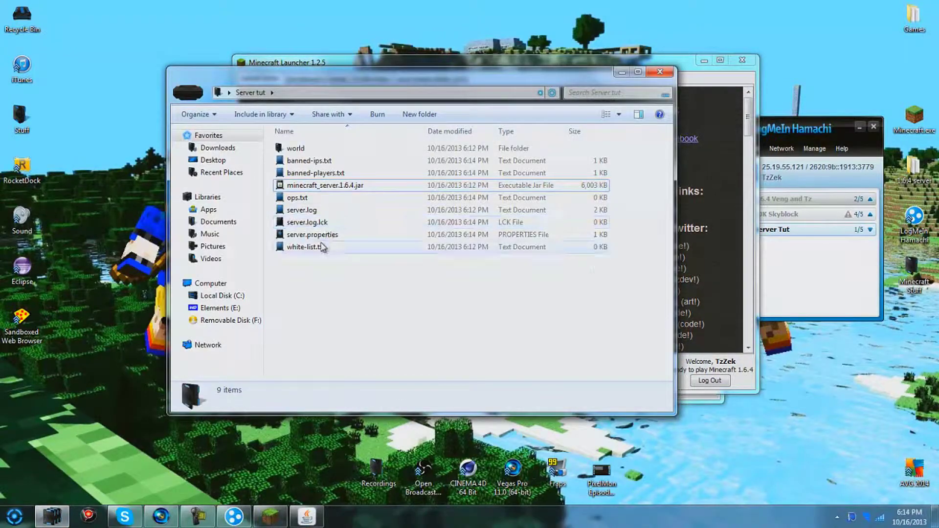
# Add the player's username to ops.txt as operator, save it, and minimize the folder.
pyautogui.doubleClick(316, 200)
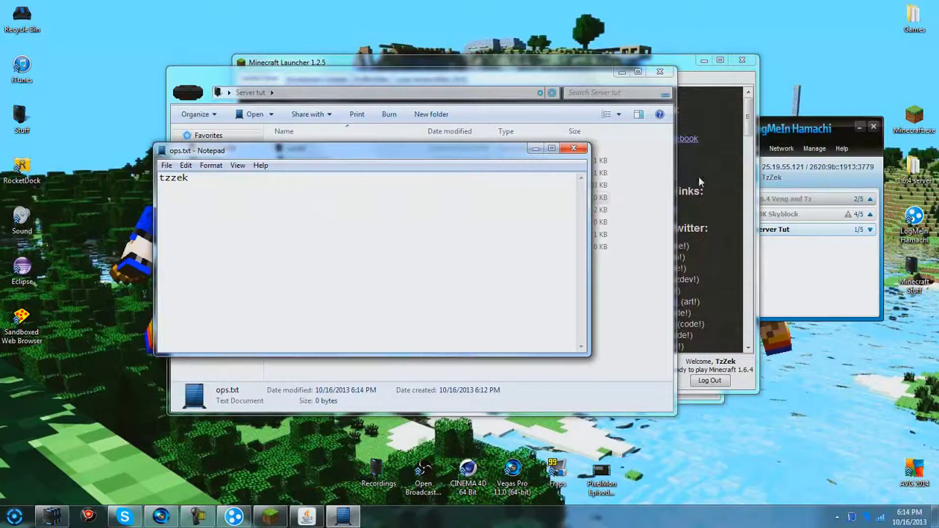
pyautogui.click(580, 149)
pyautogui.click(460, 264)
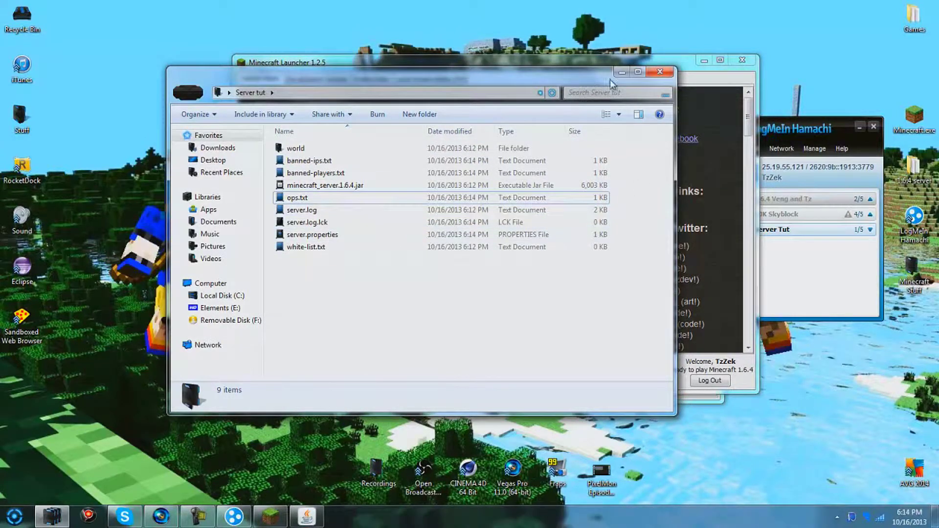
pyautogui.click(622, 71)
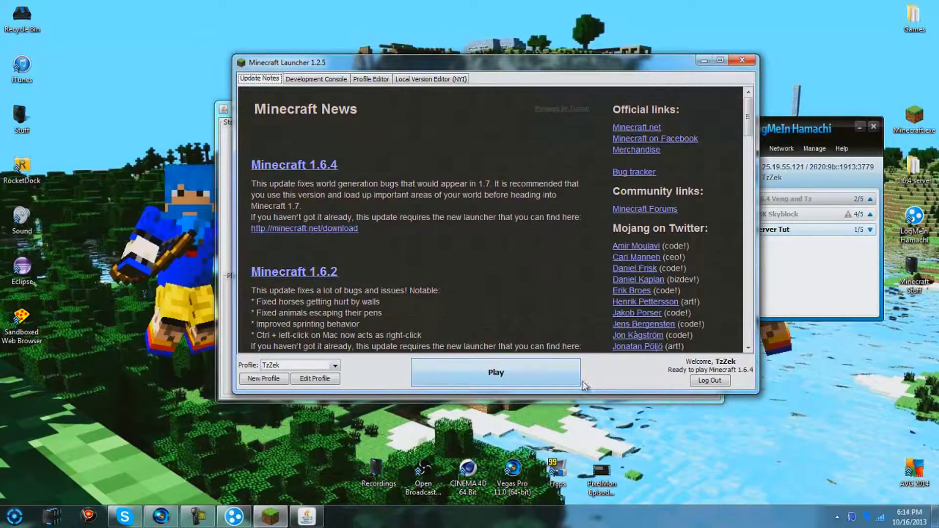
# Launch Minecraft 1.6.4 and arrange the server, game and Hamachi windows on screen.
pyautogui.click(522, 381)
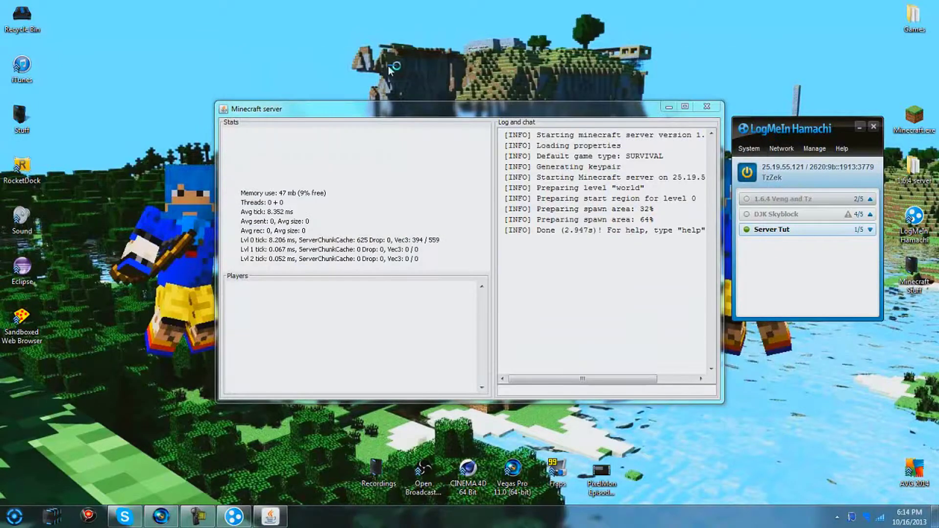
pyautogui.moveTo(558, 110); pyautogui.dragTo(545, 96)
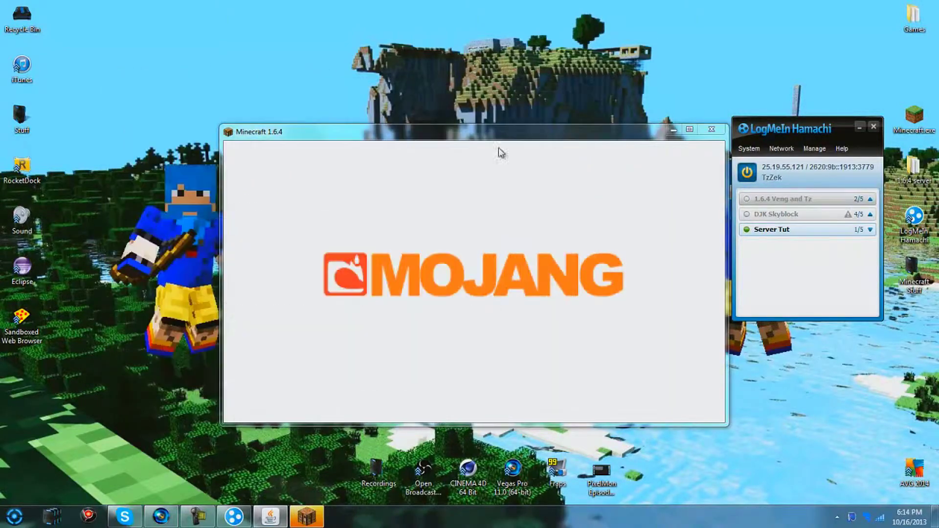
pyautogui.moveTo(431, 130); pyautogui.dragTo(290, 74)
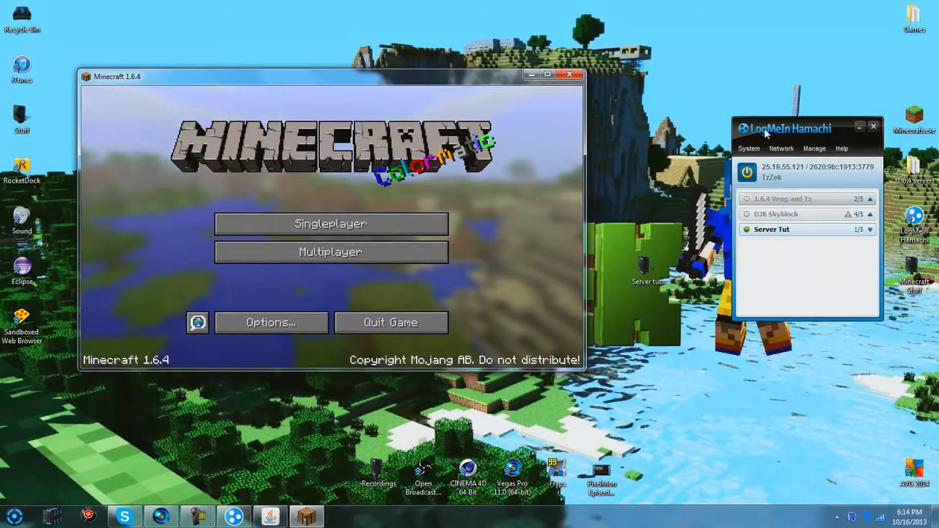
pyautogui.moveTo(766, 134); pyautogui.dragTo(719, 126)
pyautogui.click(316, 252)
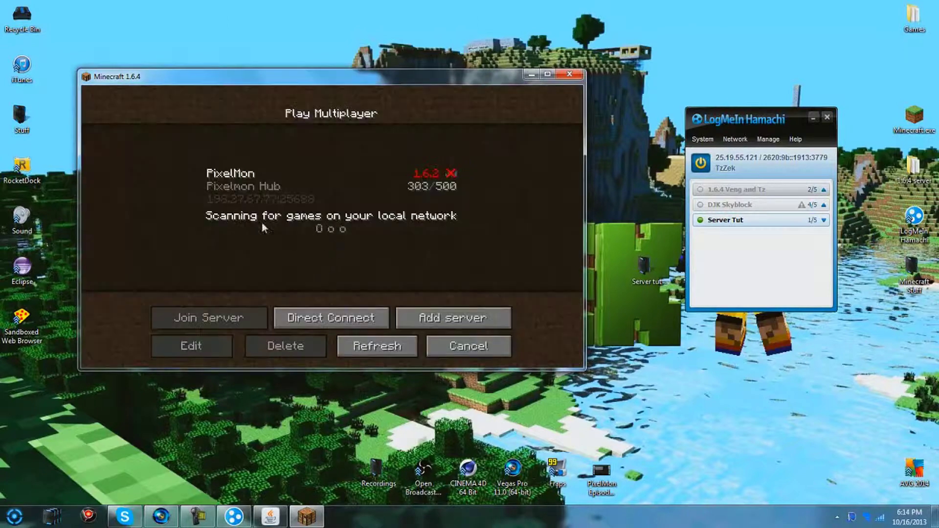
pyautogui.click(334, 315)
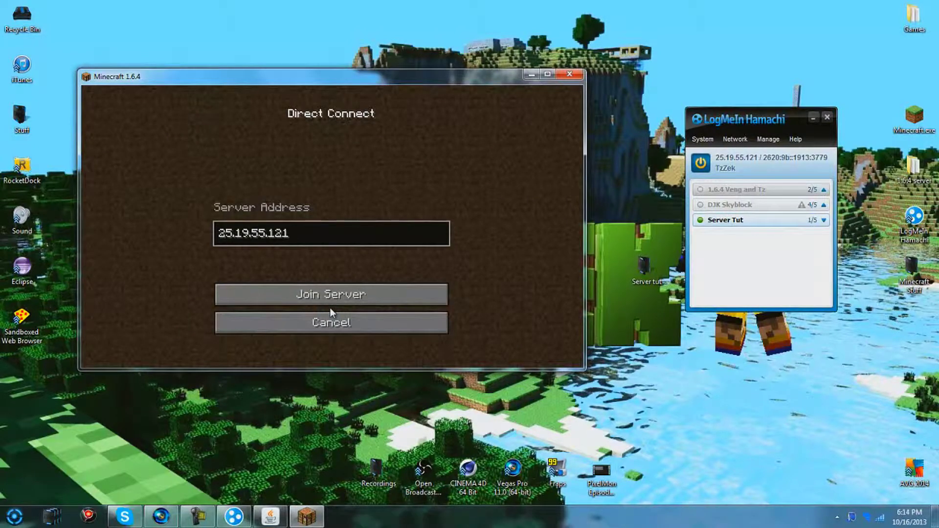
pyautogui.click(334, 303)
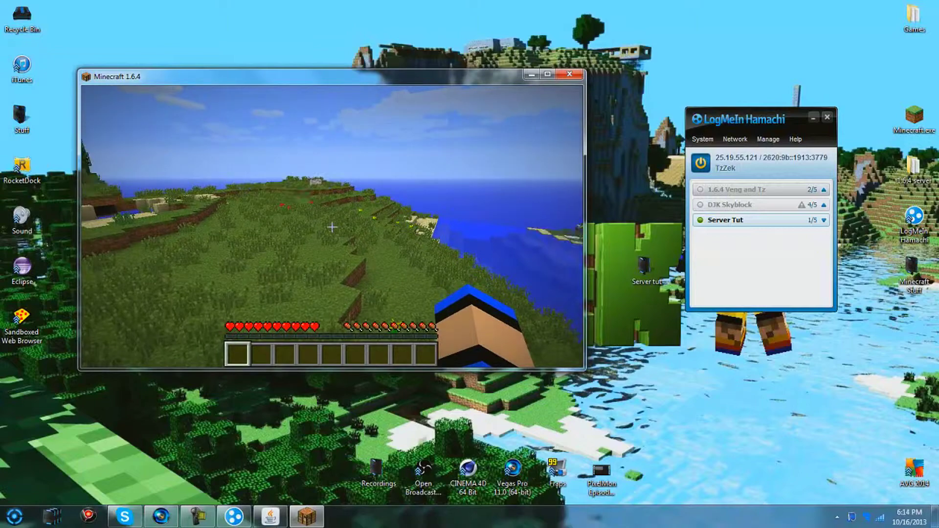
# Check the inventory in-game, then bring up the in-game menu.
pyautogui.press('e')
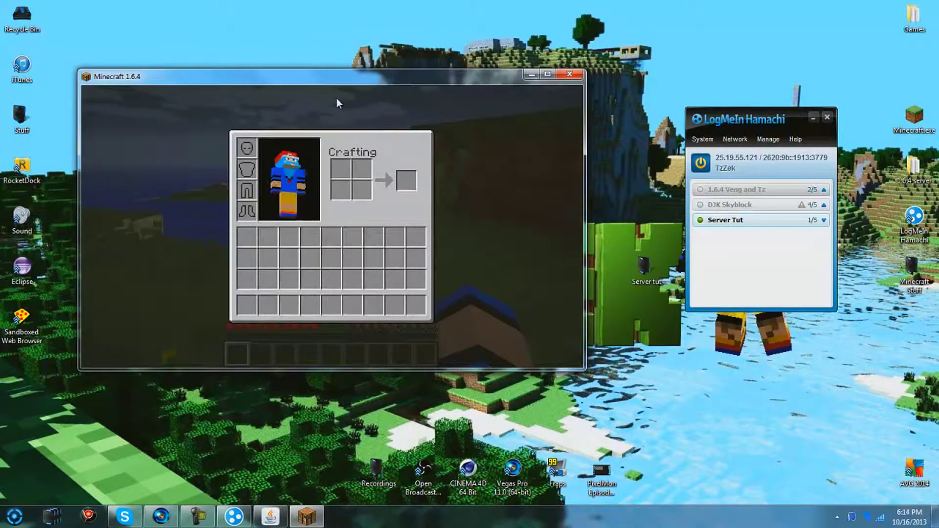
pyautogui.press('e')
pyautogui.press('e')
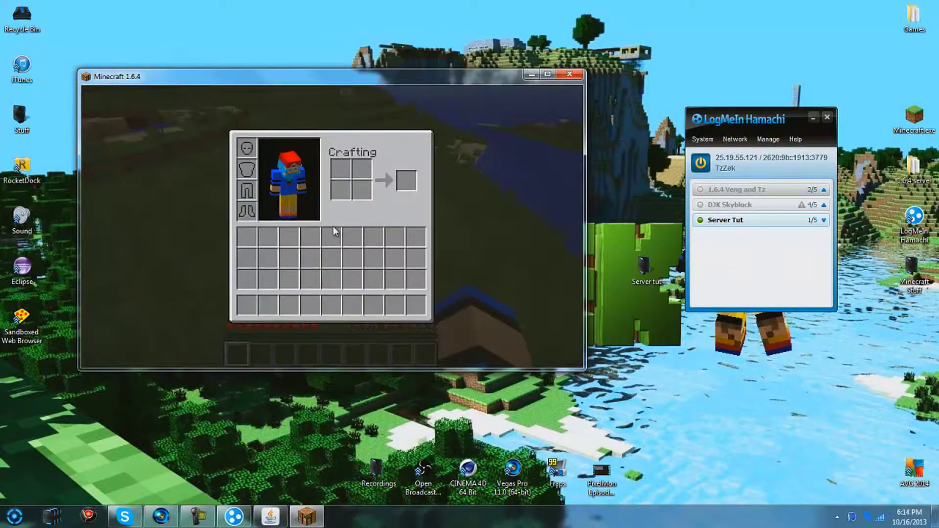
pyautogui.press('e')
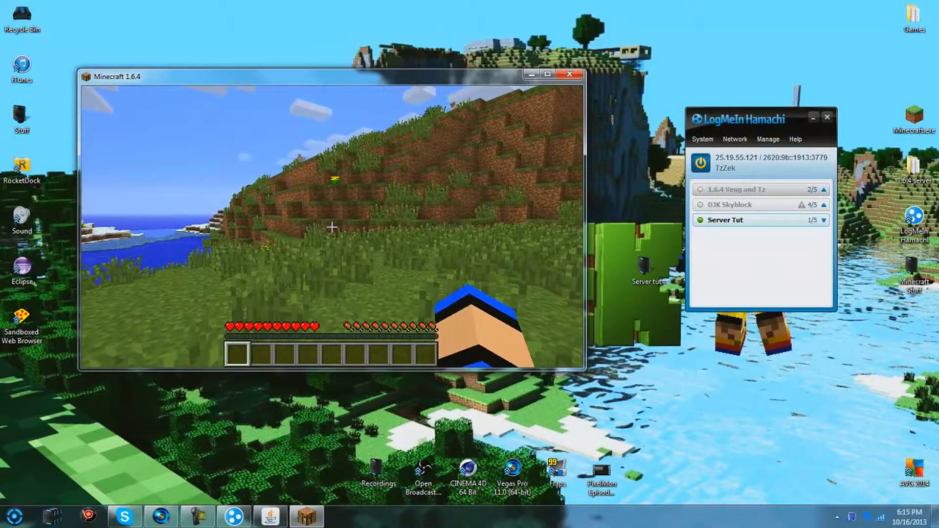
pyautogui.press('Escape')
# Disconnect from the server, close Minecraft, and return the Hamachi window to the right side.
pyautogui.click(347, 287)
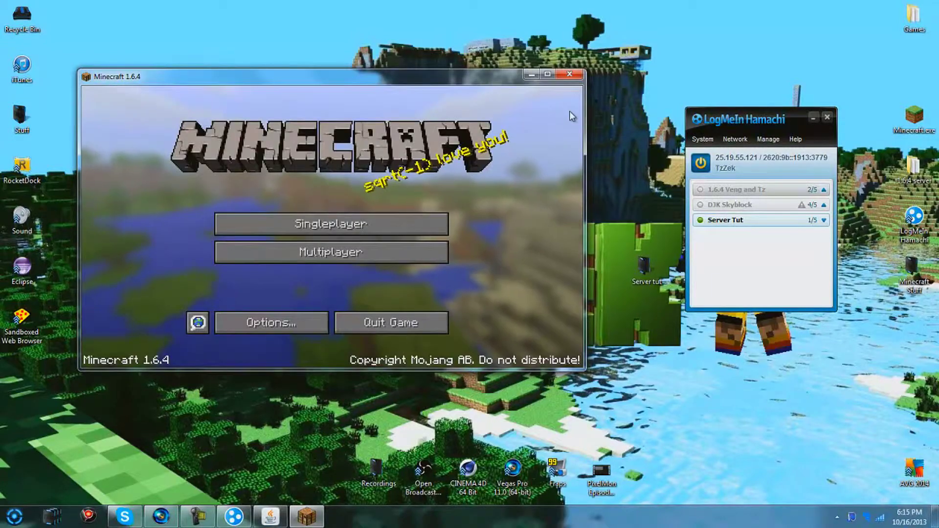
pyautogui.click(569, 74)
pyautogui.moveTo(724, 119); pyautogui.dragTo(733, 163)
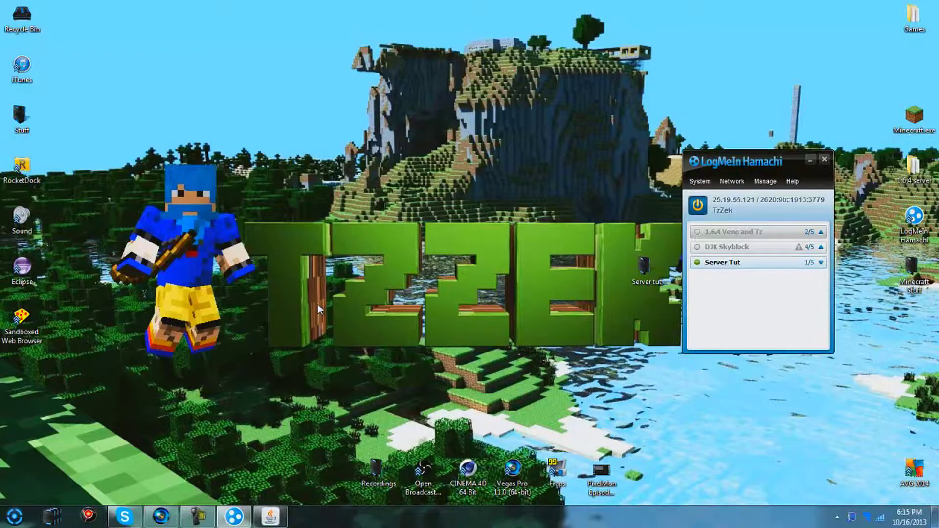
pyautogui.moveTo(734, 166); pyautogui.dragTo(728, 142)
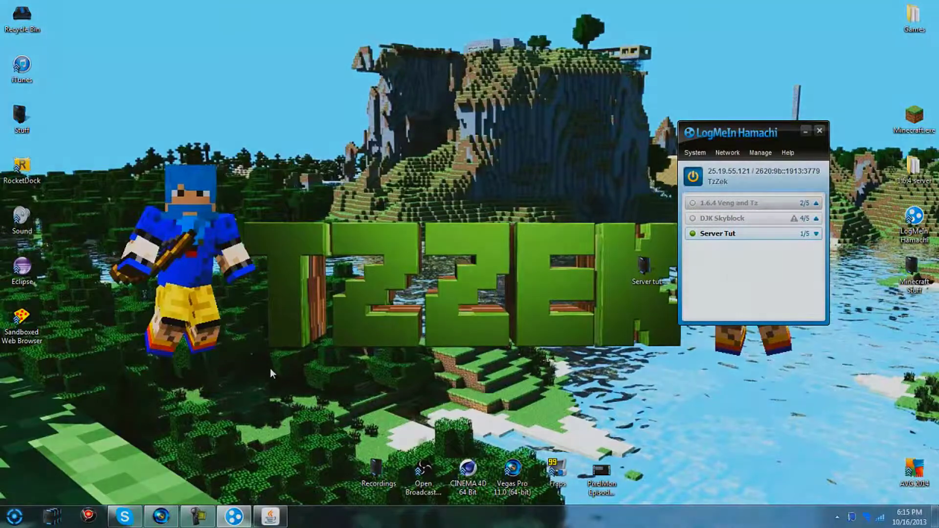